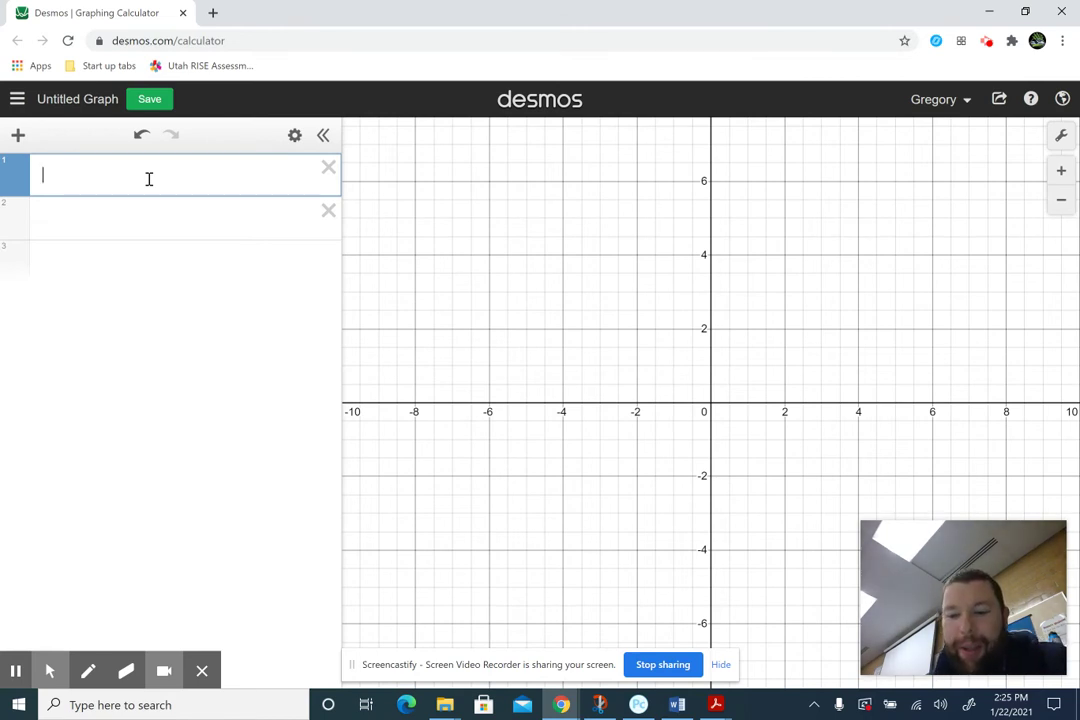
- Try out the symbols >, < and ≥ in the first expression line, and clear them
text(> )
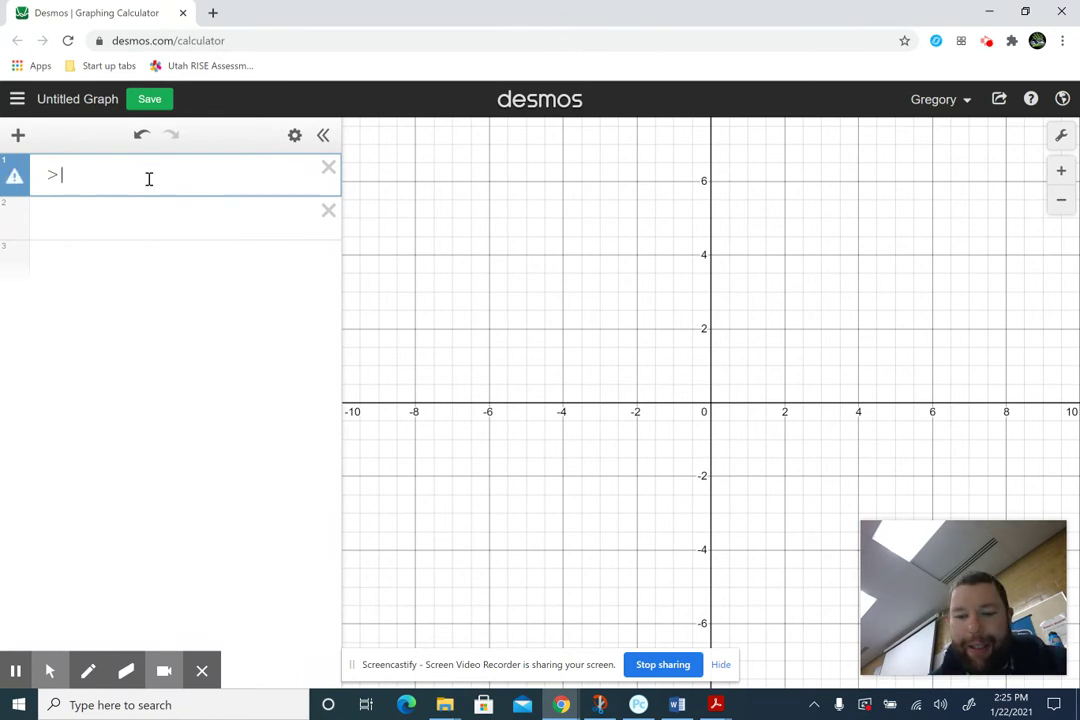
text(<)
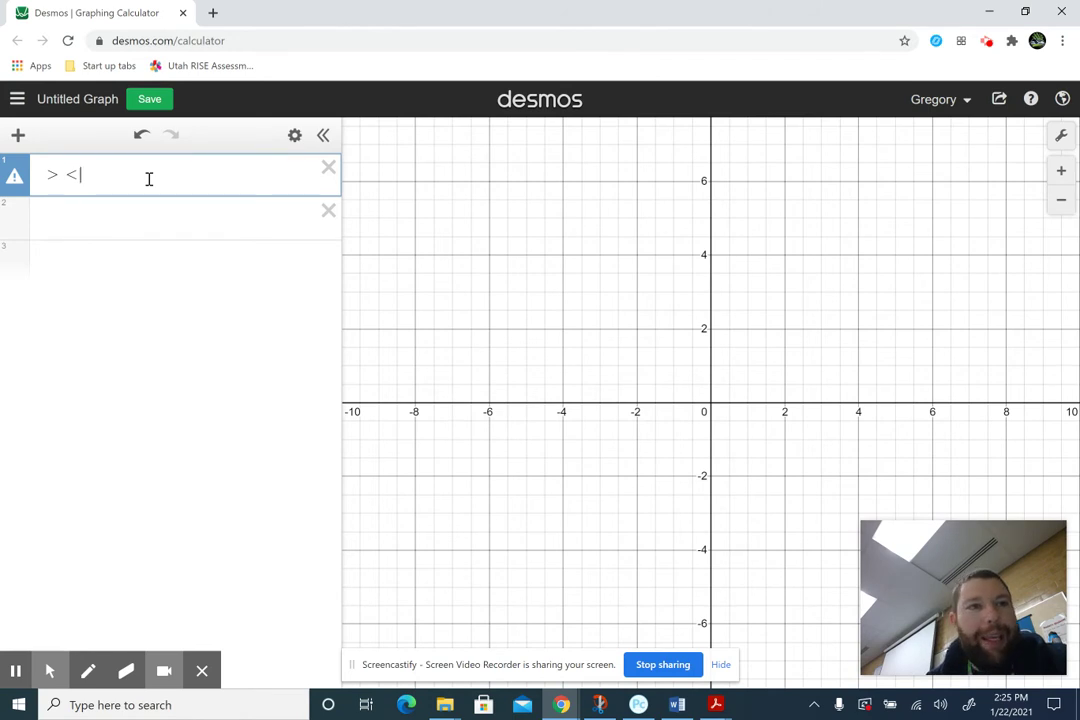
key(BackSpace)
key(BackSpace)
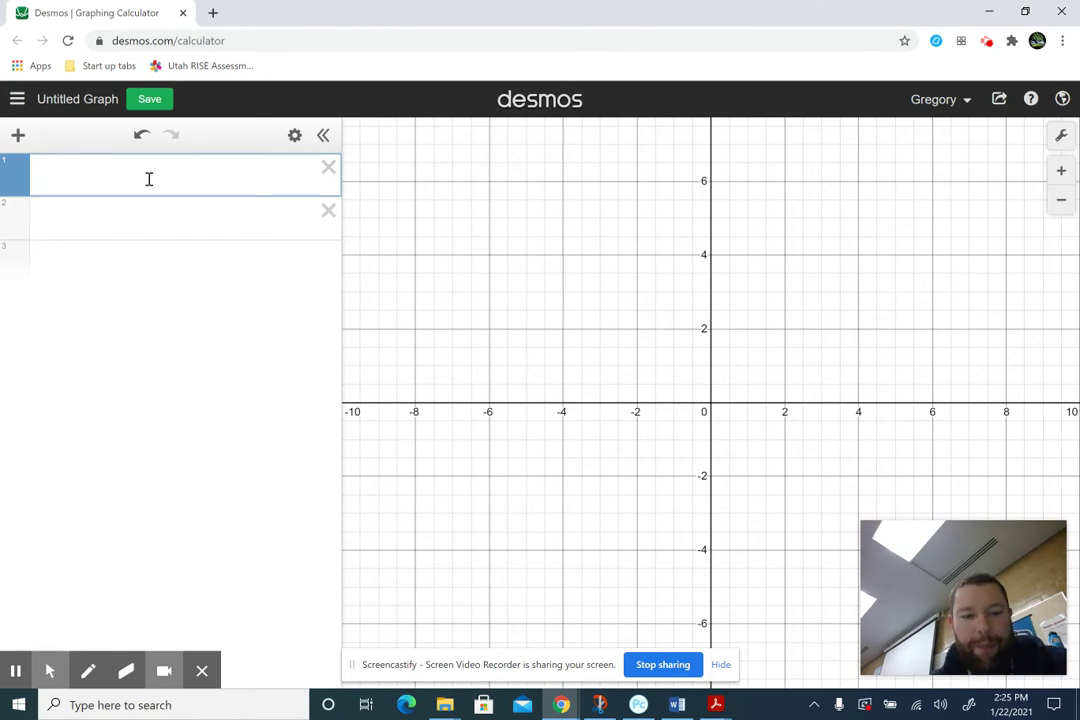
text(>)
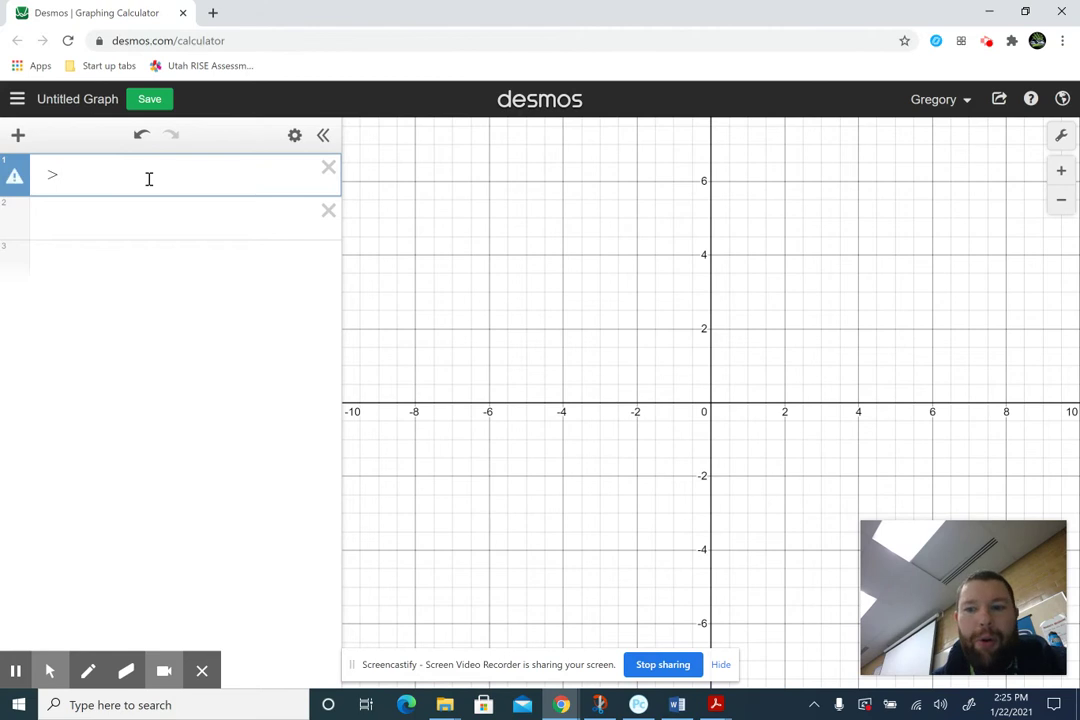
text(=)
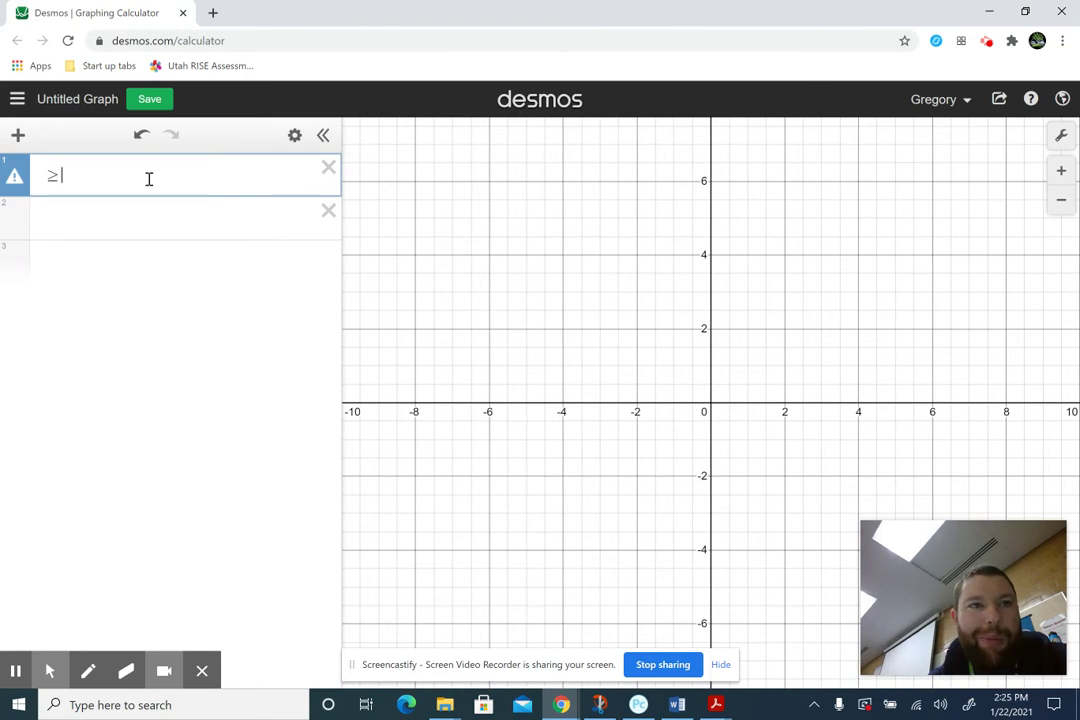
key(BackSpace)
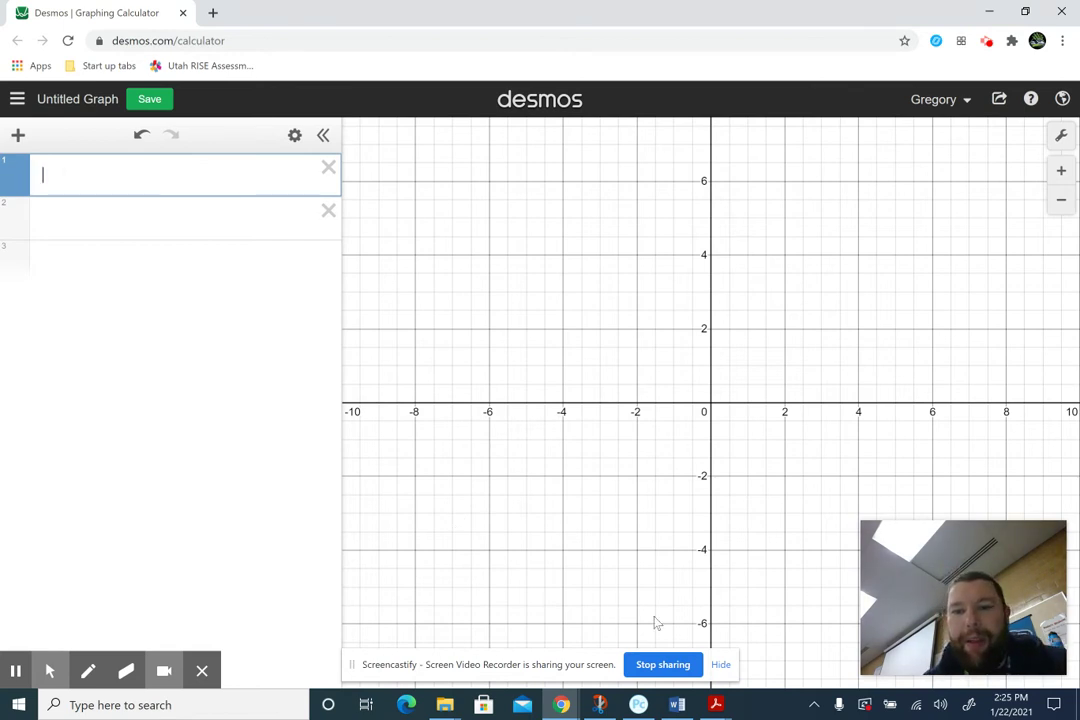
- Switch to the Systems of Inequalities #1 worksheet in Acrobat Reader to read problem 1, and return to Desmos
mouse_move(715, 703)
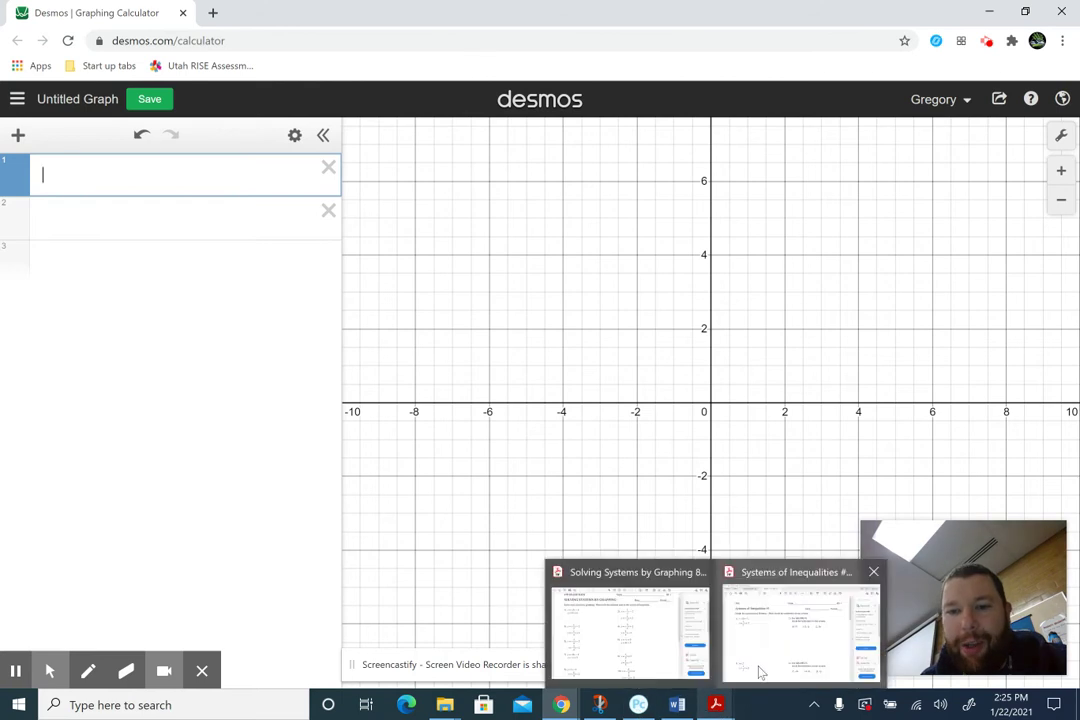
click(777, 635)
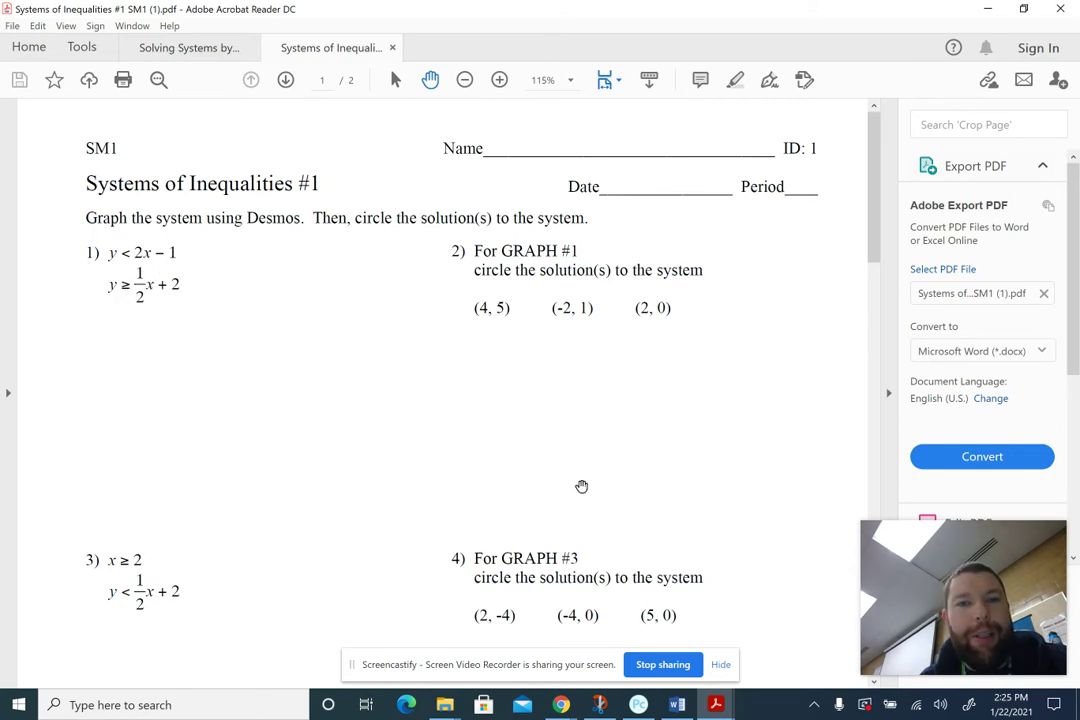
mouse_move(561, 705)
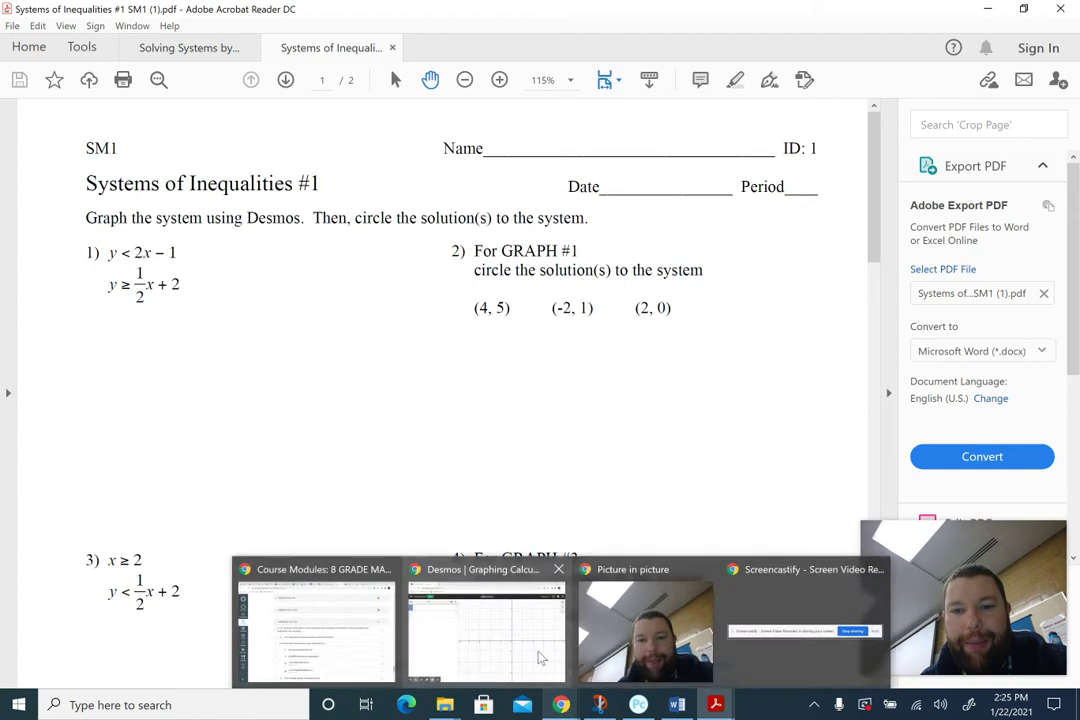
click(487, 611)
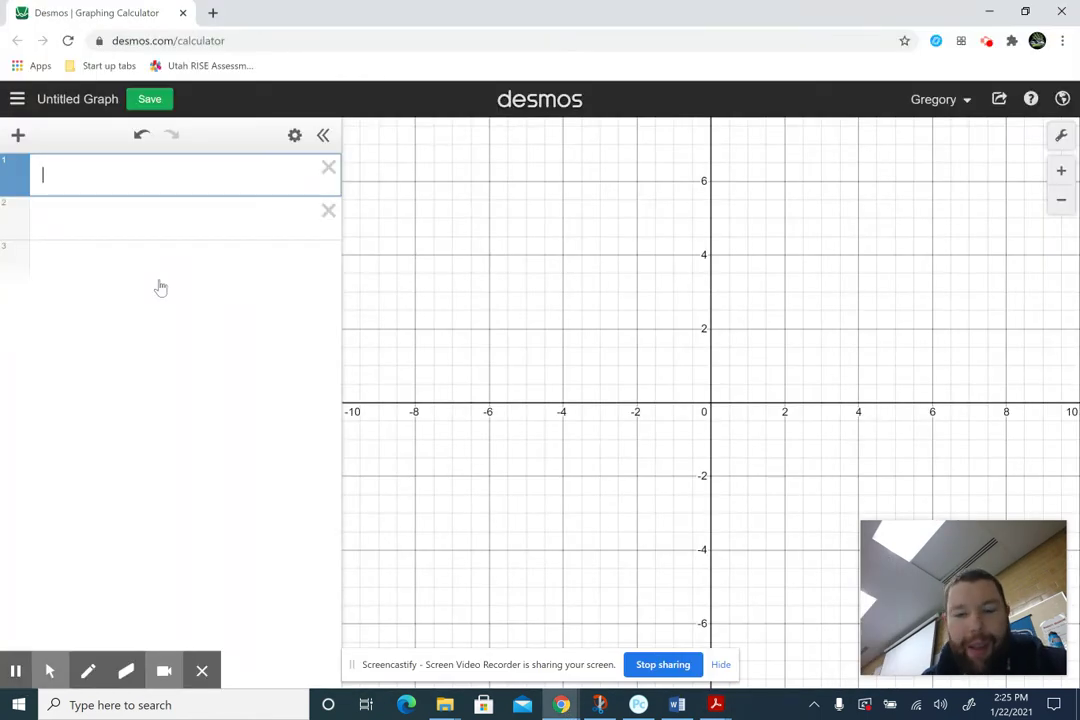
- Enter the inequality y < 2x − 1 in the first expression line
text(y)
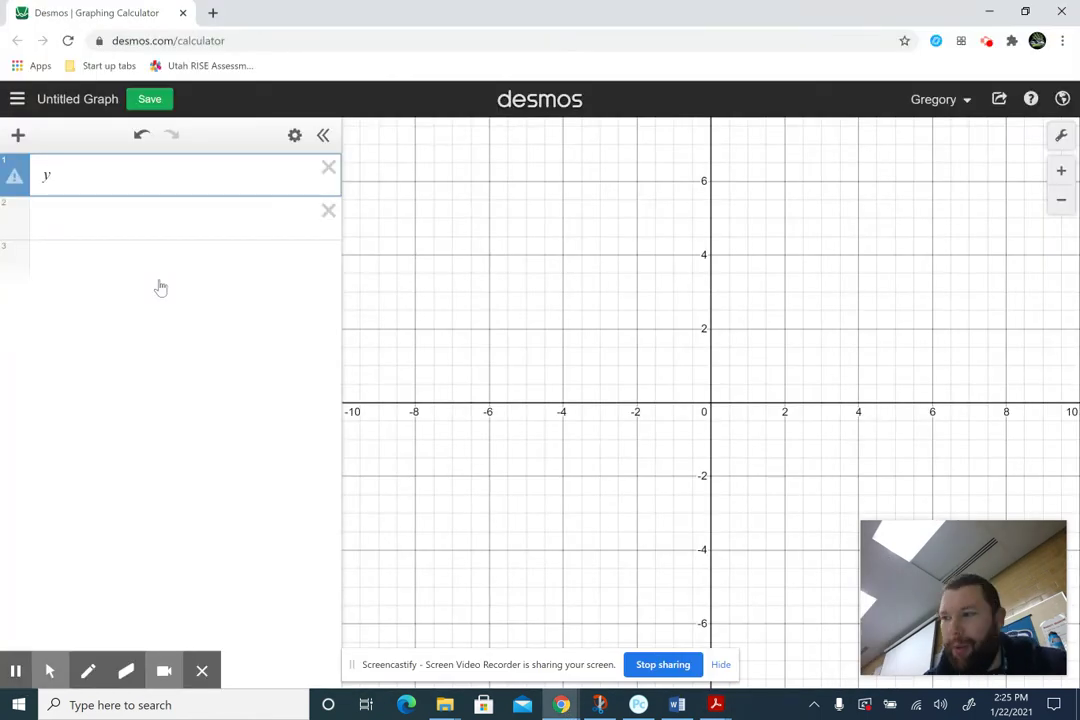
text(<)
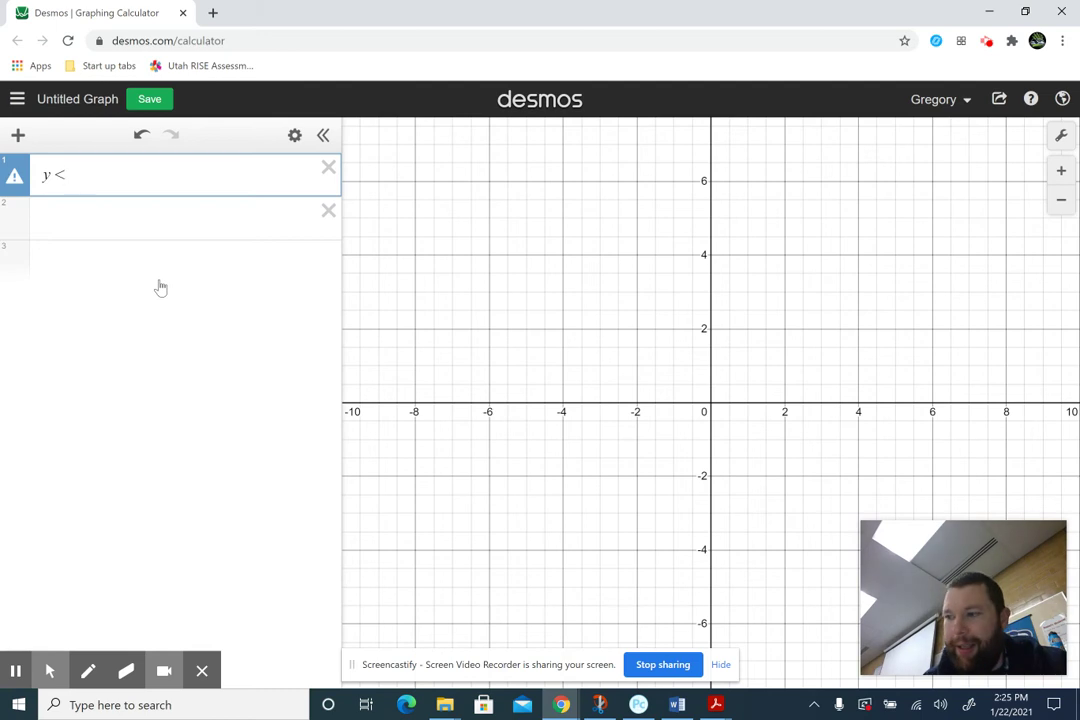
text(2x)
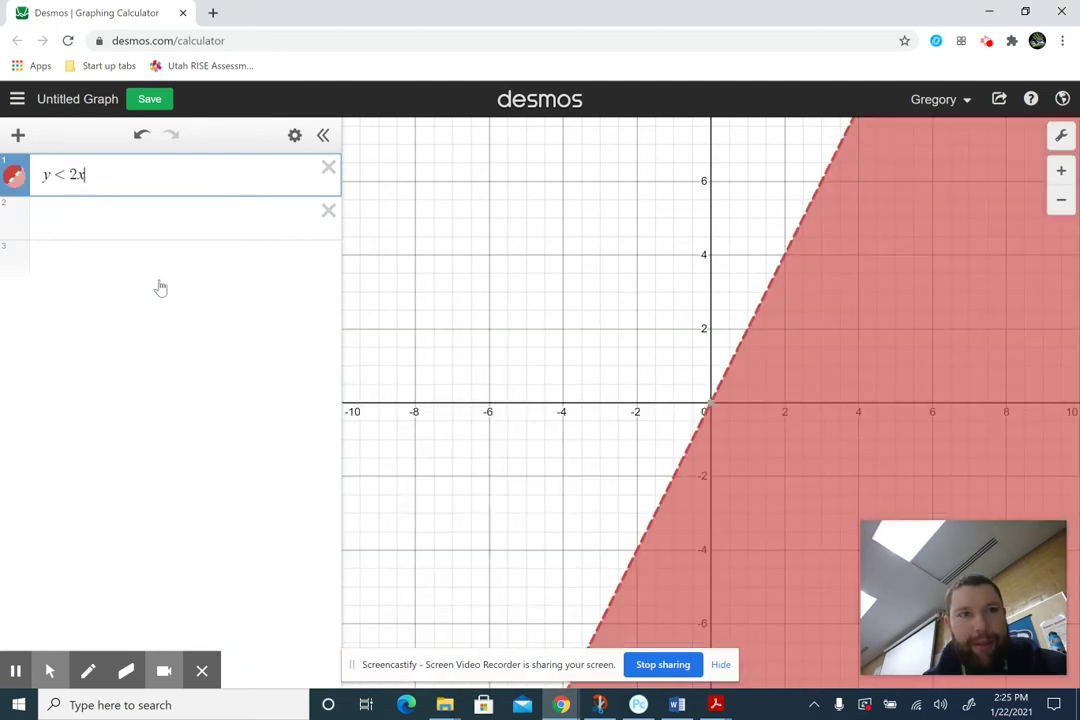
text(-1)
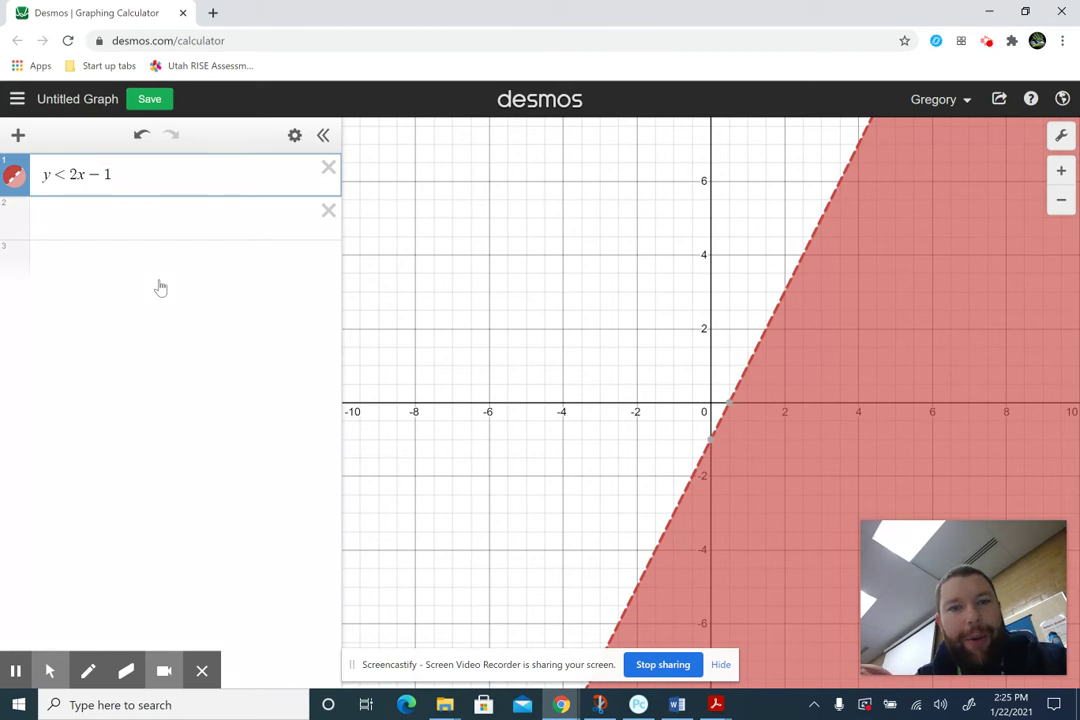
- Change the color of the inequality y < 2x − 1 to blue
click(294, 135)
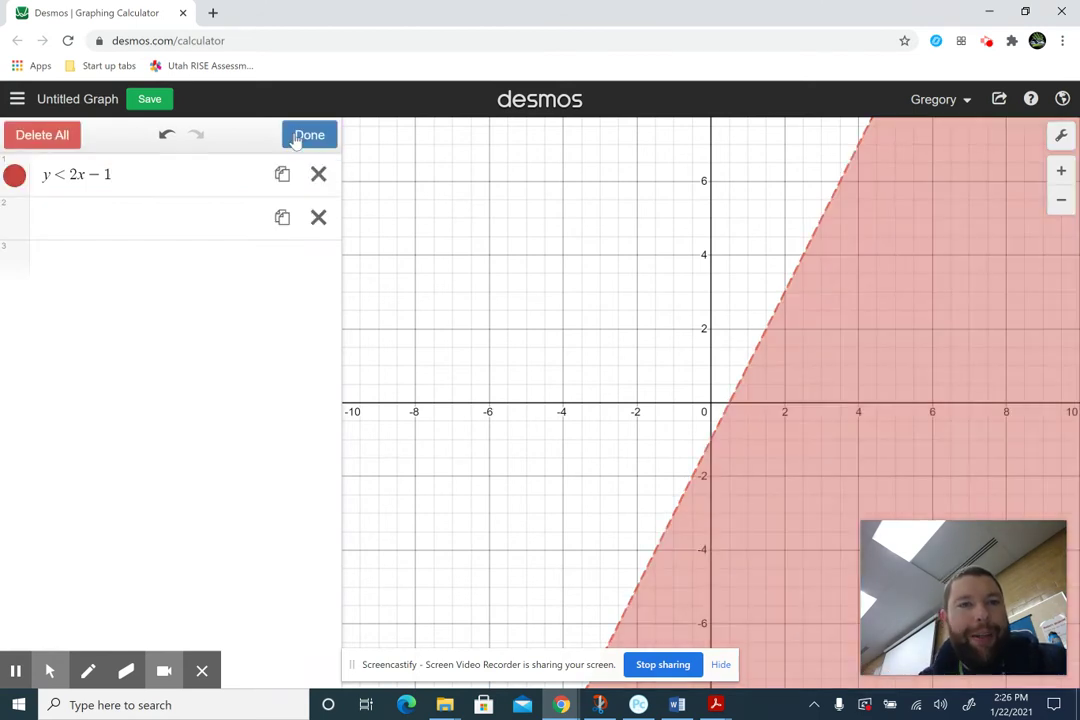
click(14, 175)
click(90, 258)
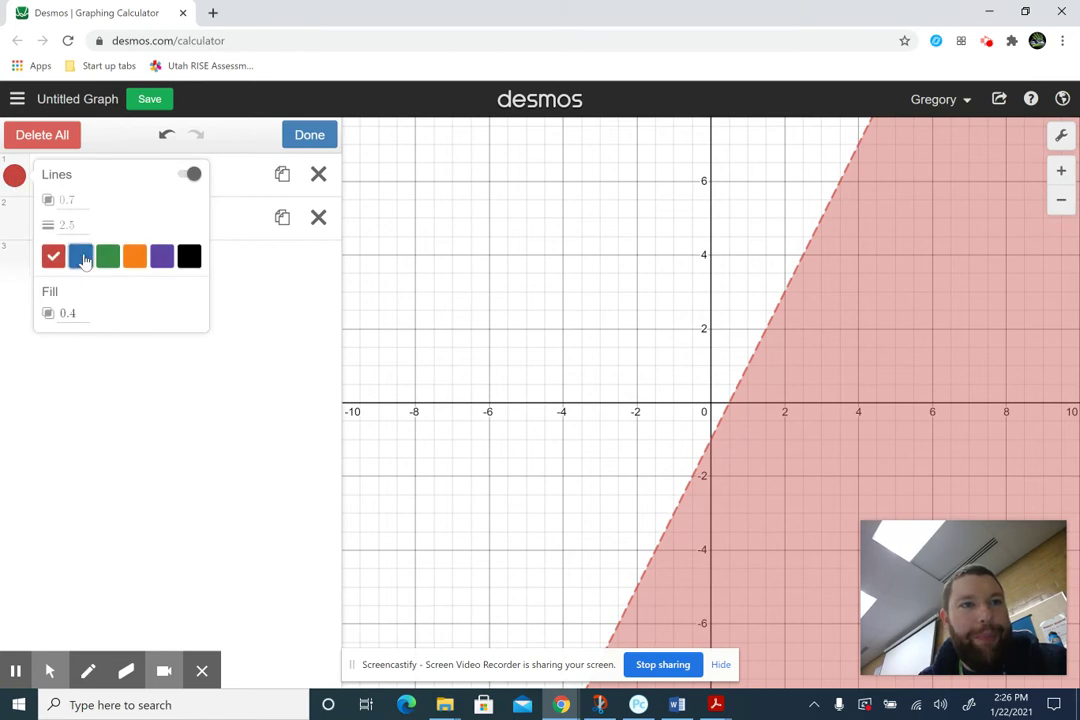
click(256, 265)
click(172, 176)
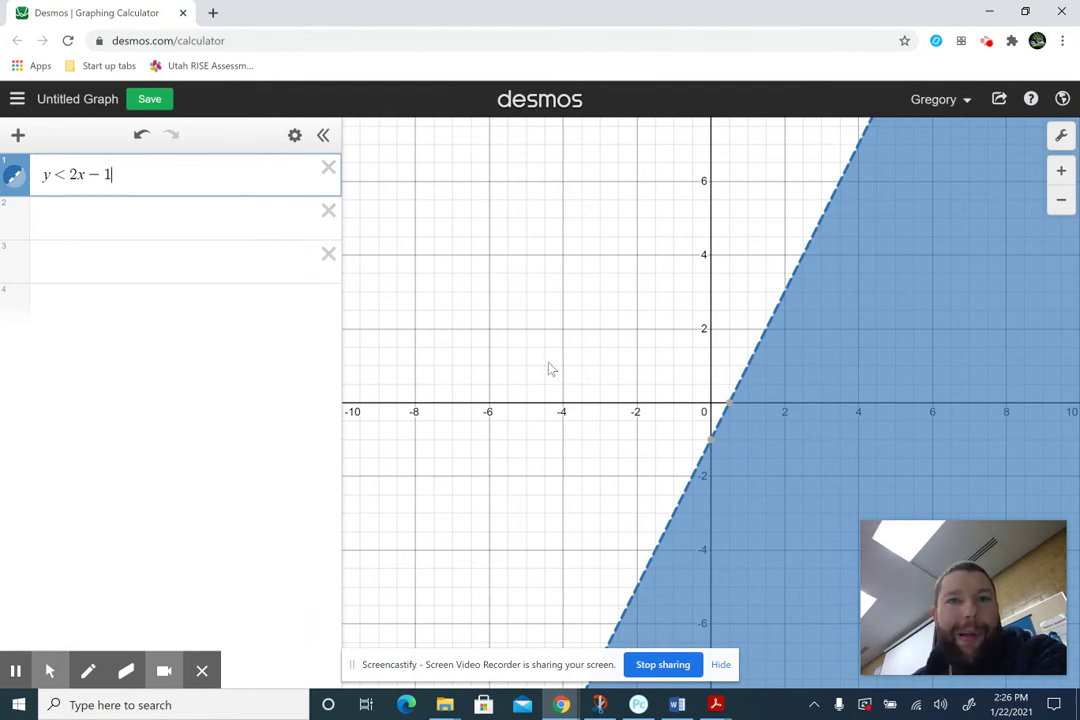
- Enter the inequality y ≥ 1/2 x + 2 in the second expression line, with 1/2 as a fraction
click(181, 218)
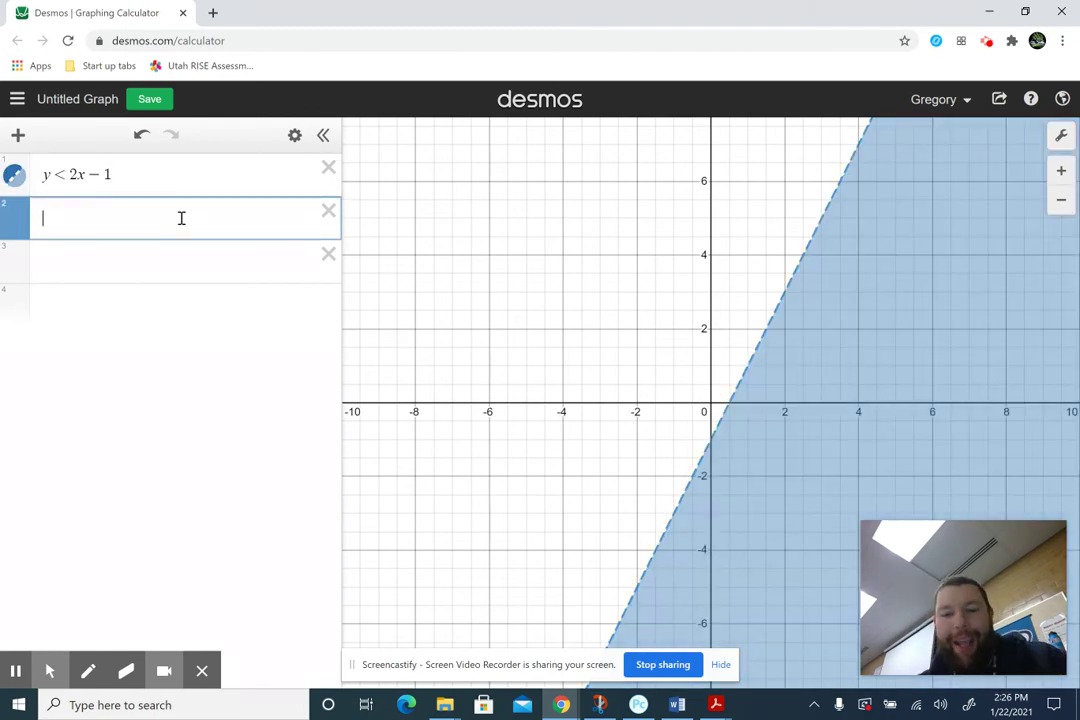
text(y)
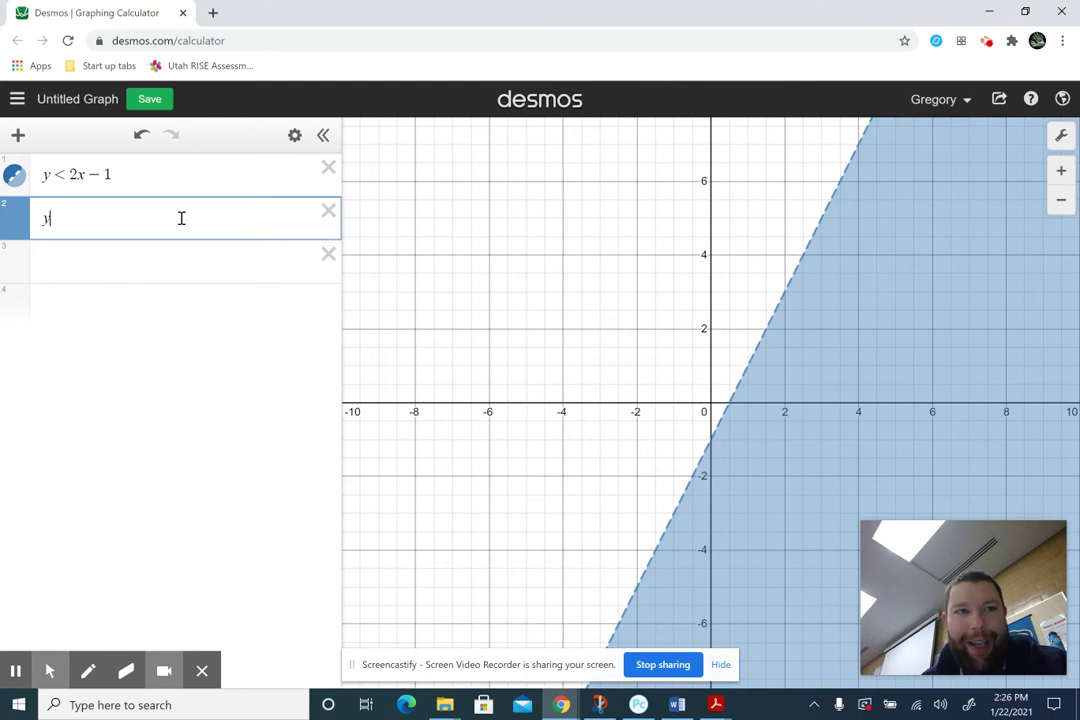
text(>)
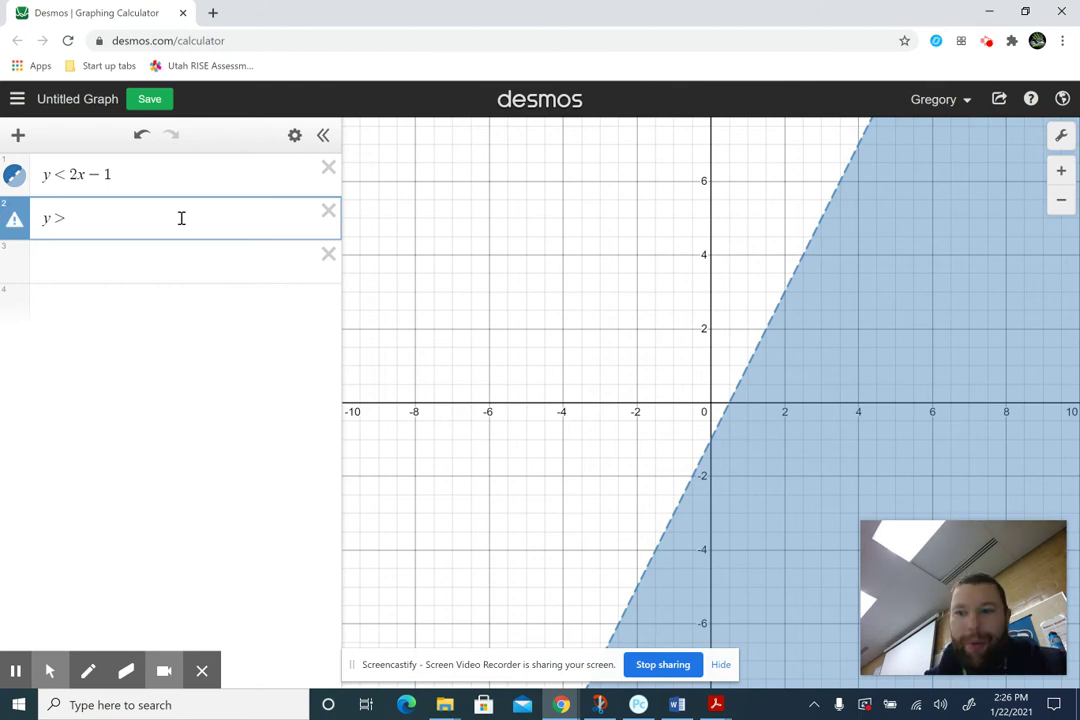
text(=)
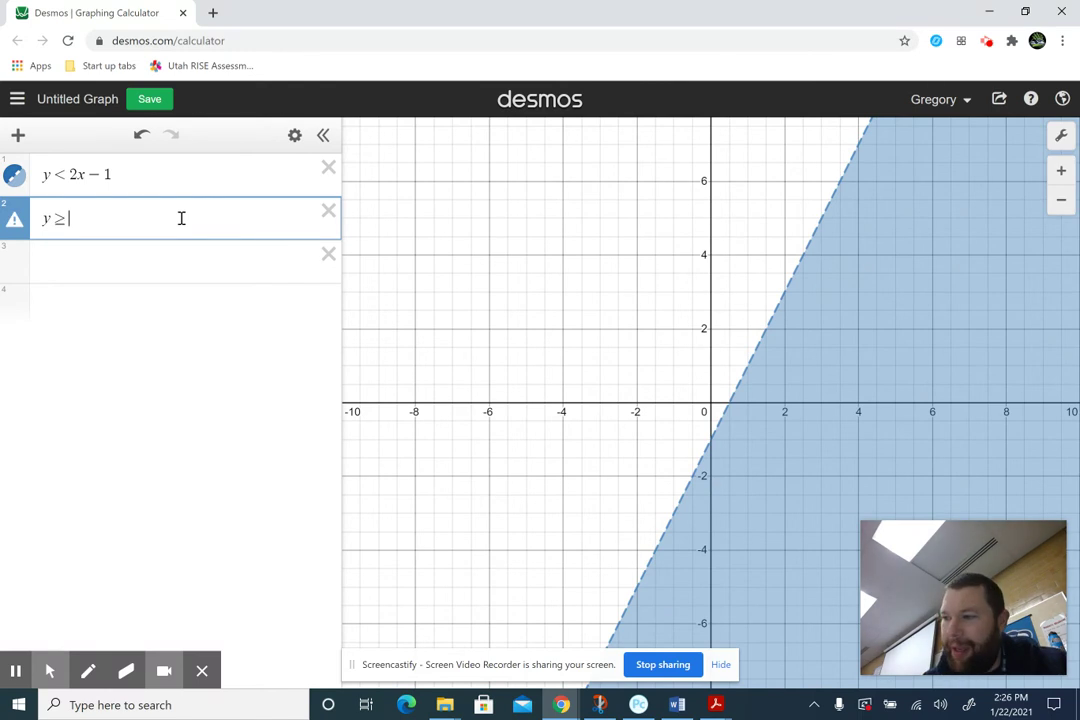
text(1/2)
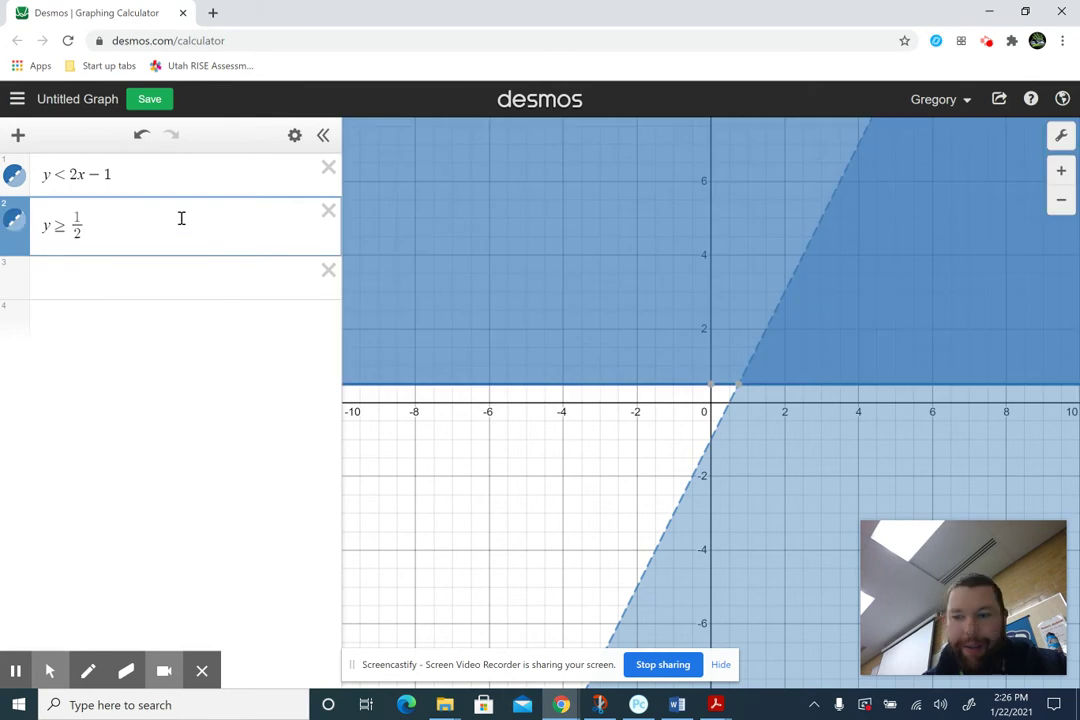
text(x)
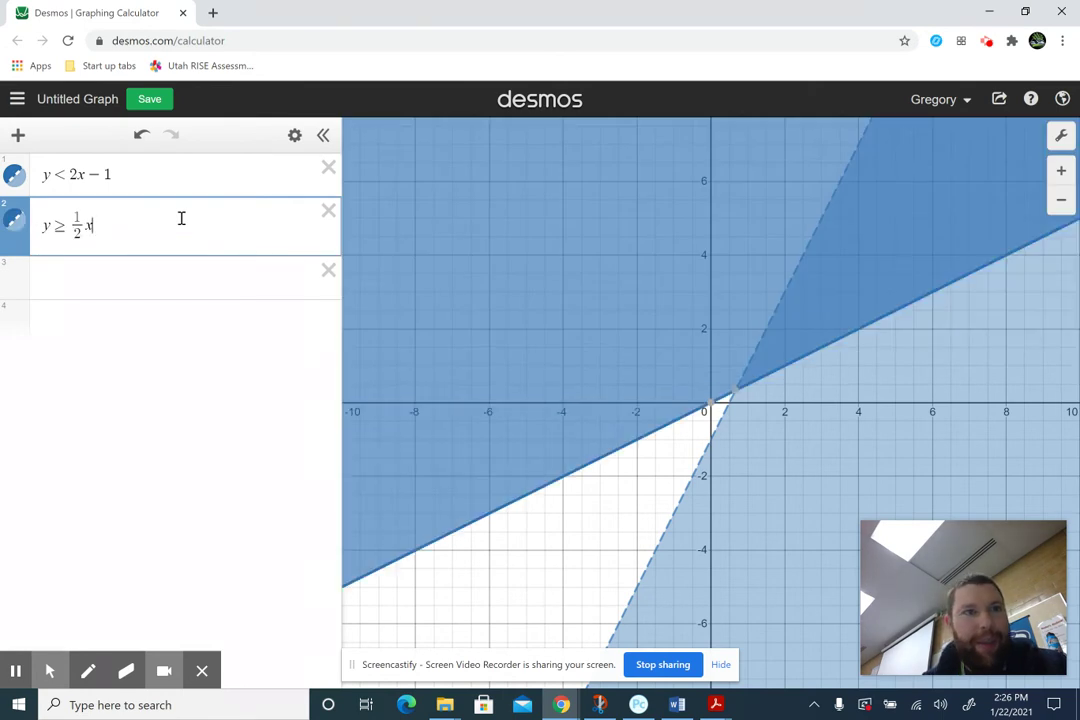
text(+2)
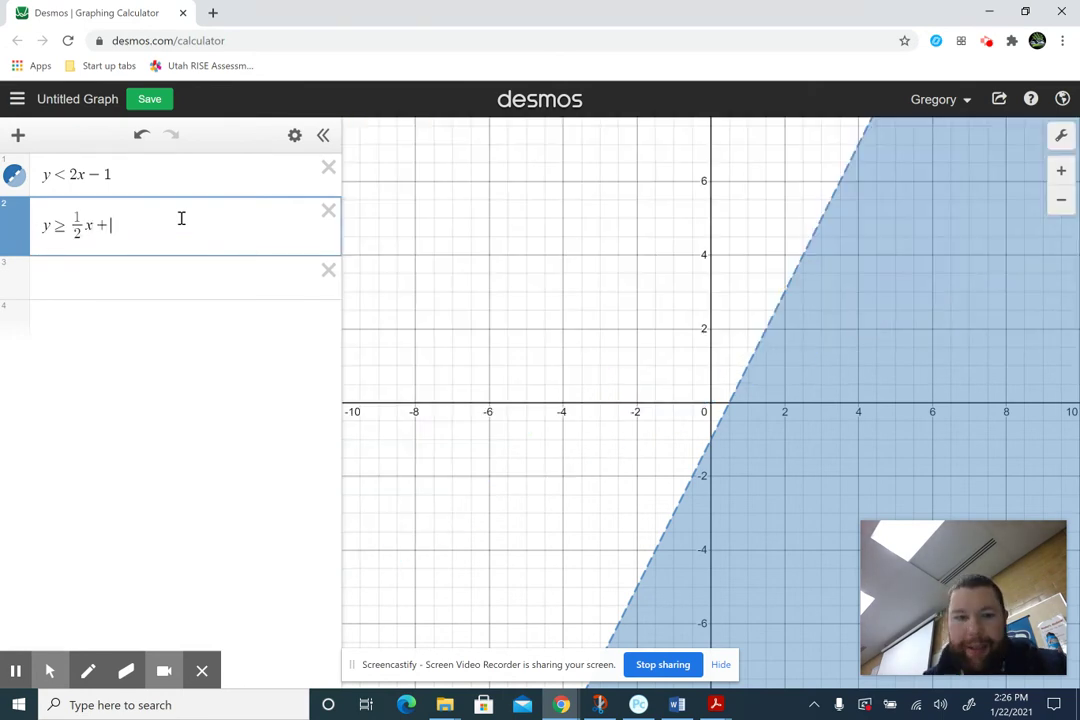
- Change the color of the inequality y ≥ 1/2 x + 2 to green
click(294, 135)
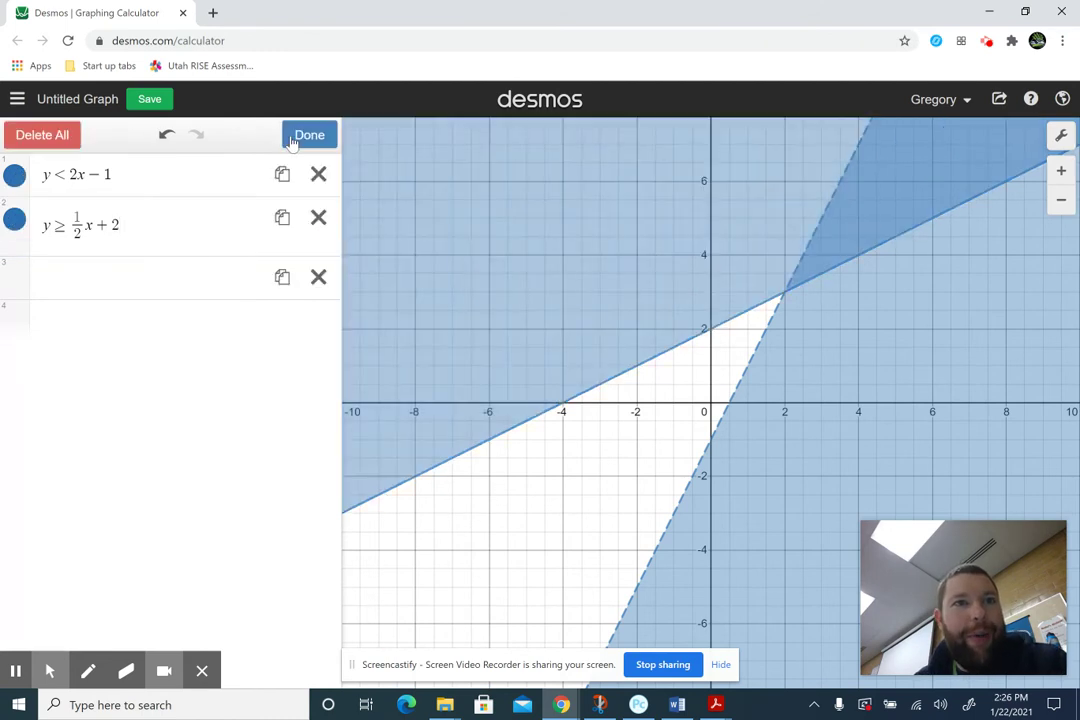
click(14, 218)
click(107, 299)
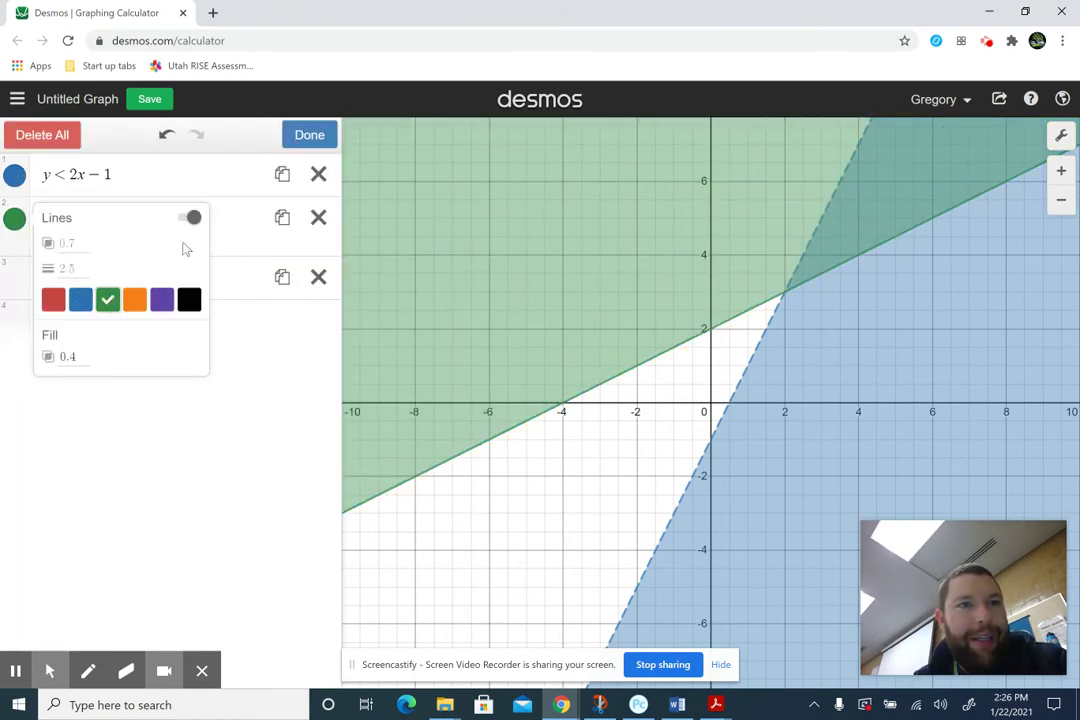
click(232, 146)
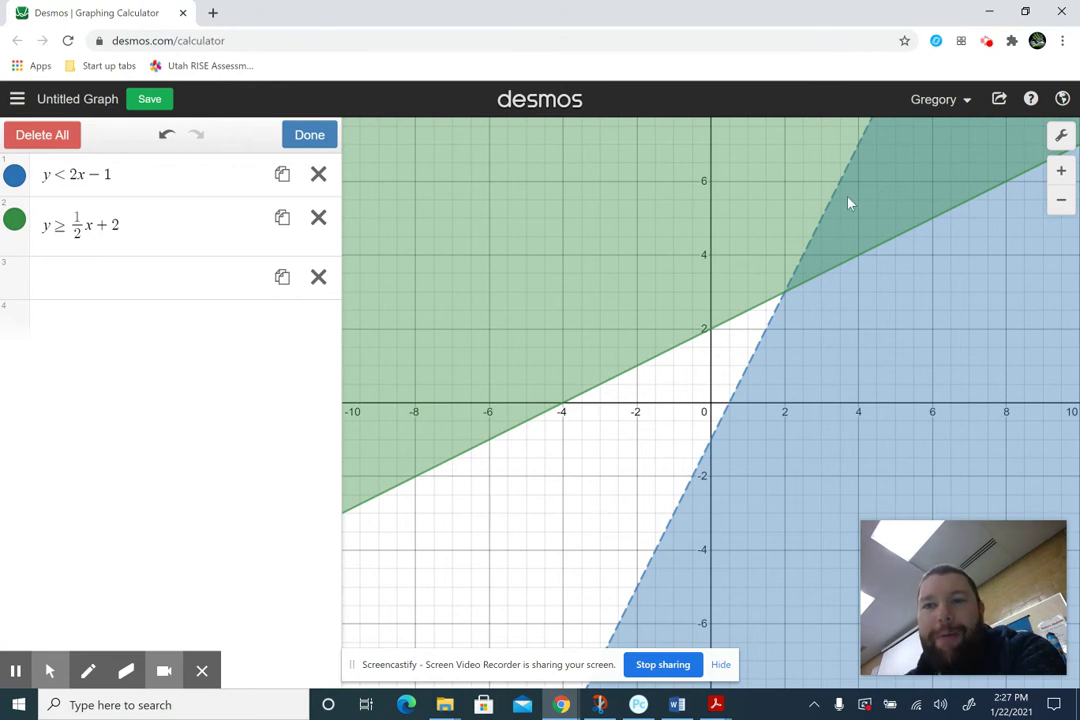
- Plot the point (4,5) in the third expression line and show its coordinate label on the graph
click(124, 278)
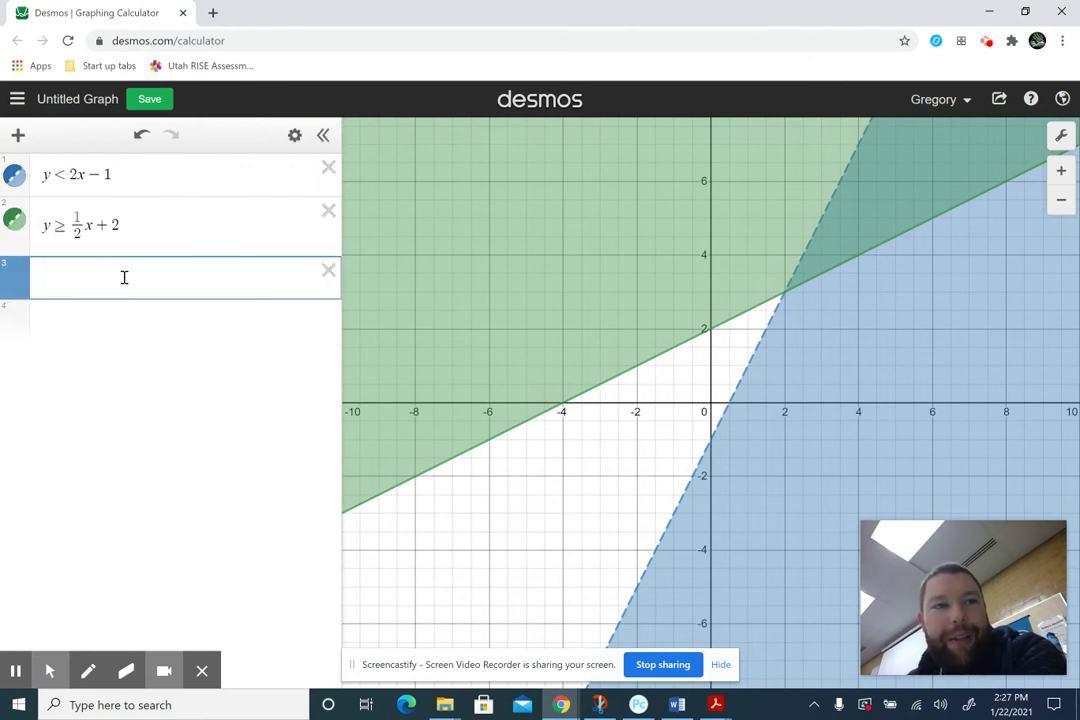
text((4)
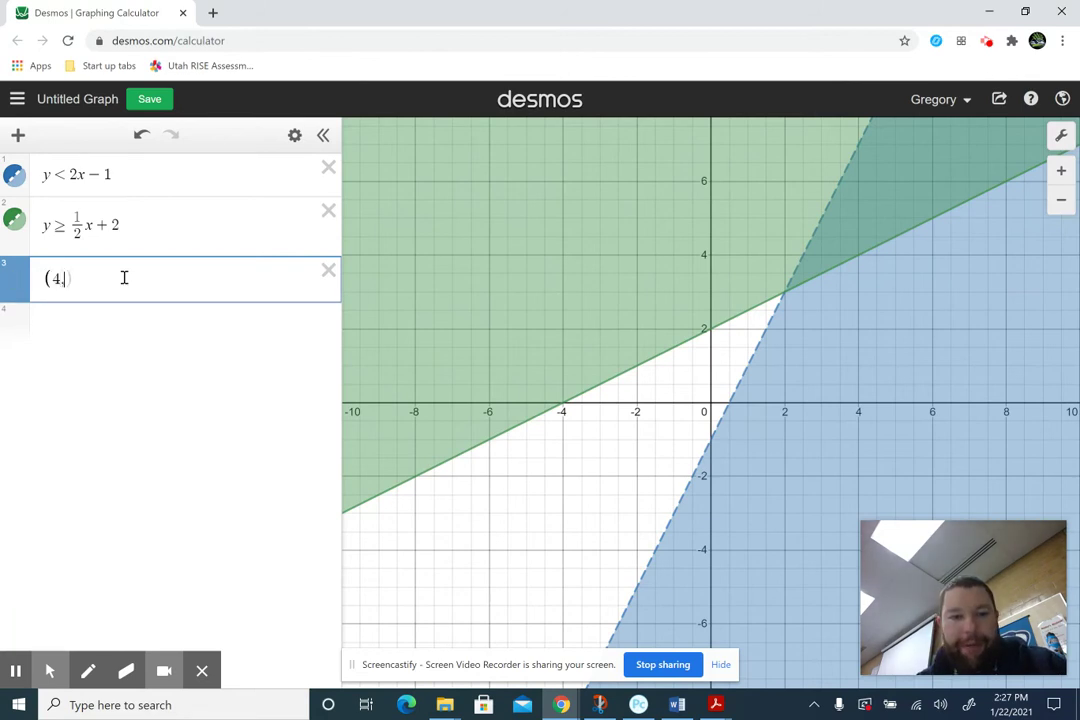
text(,5))
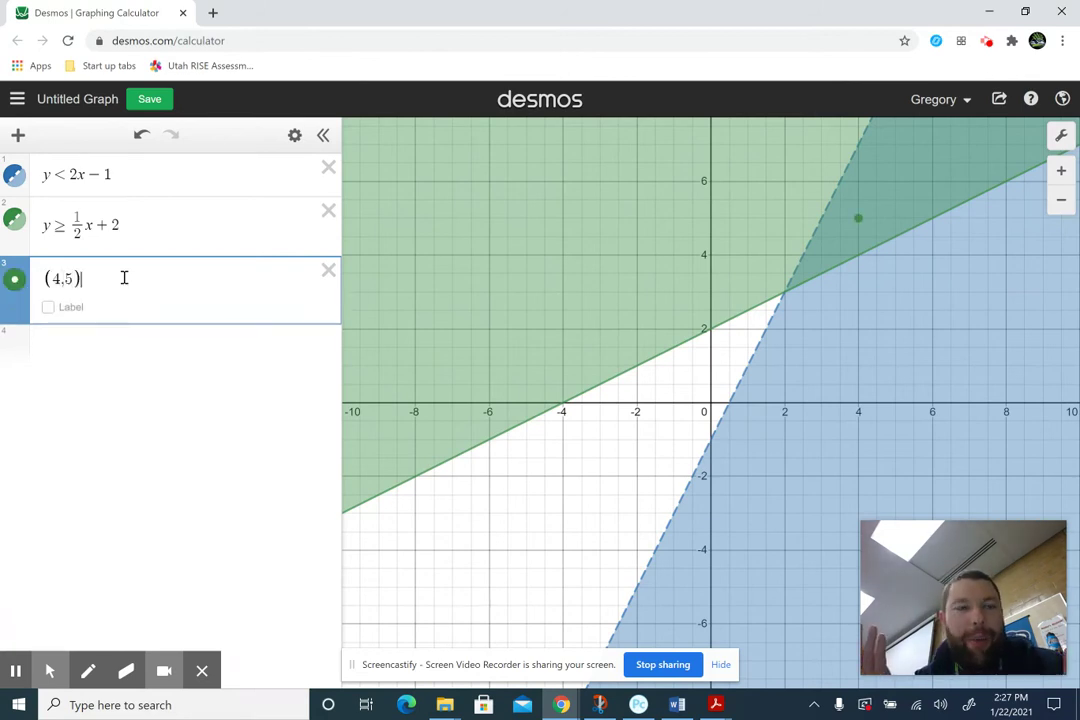
click(50, 308)
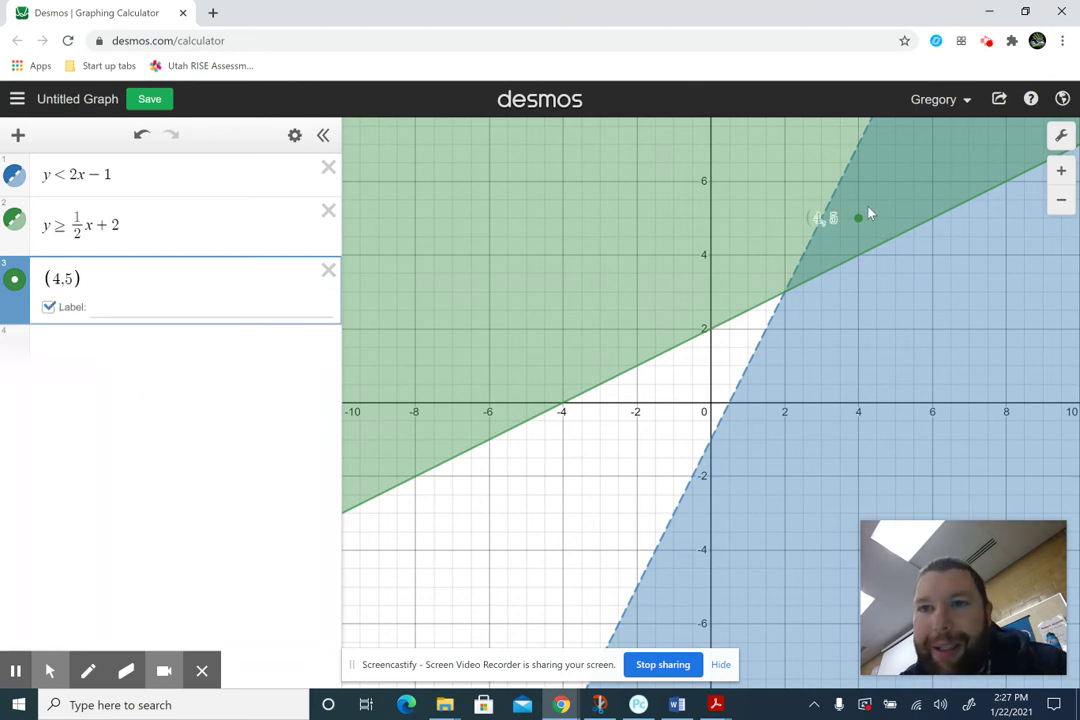
- Change the color of the point (4,5) to black
click(292, 137)
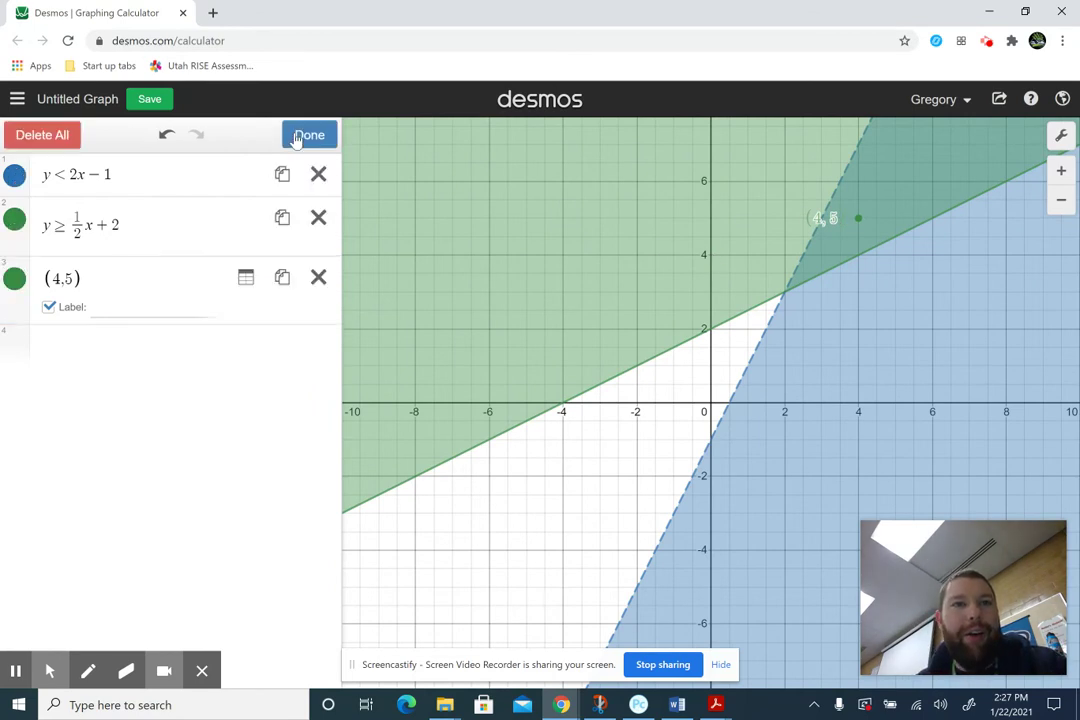
click(15, 279)
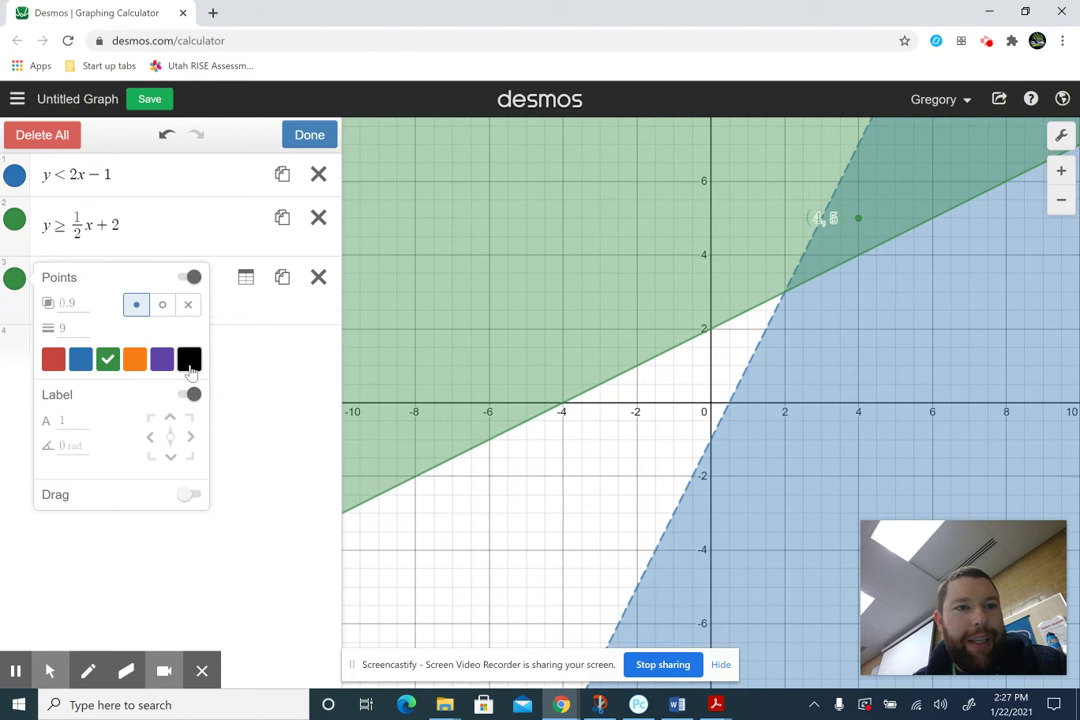
click(189, 360)
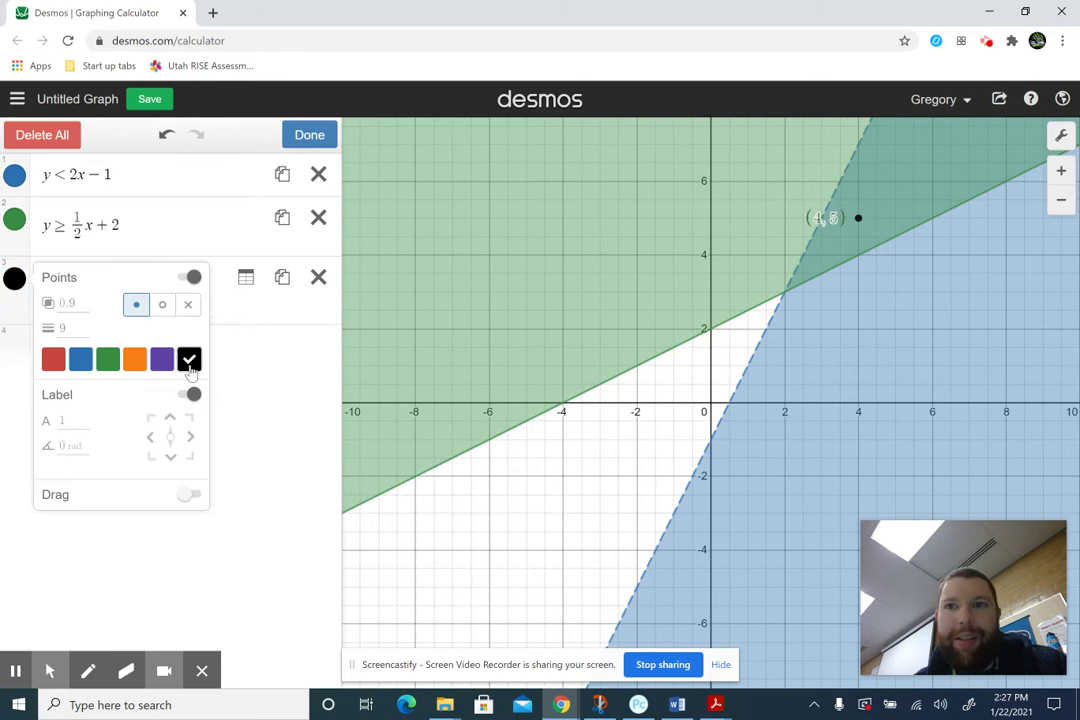
click(226, 141)
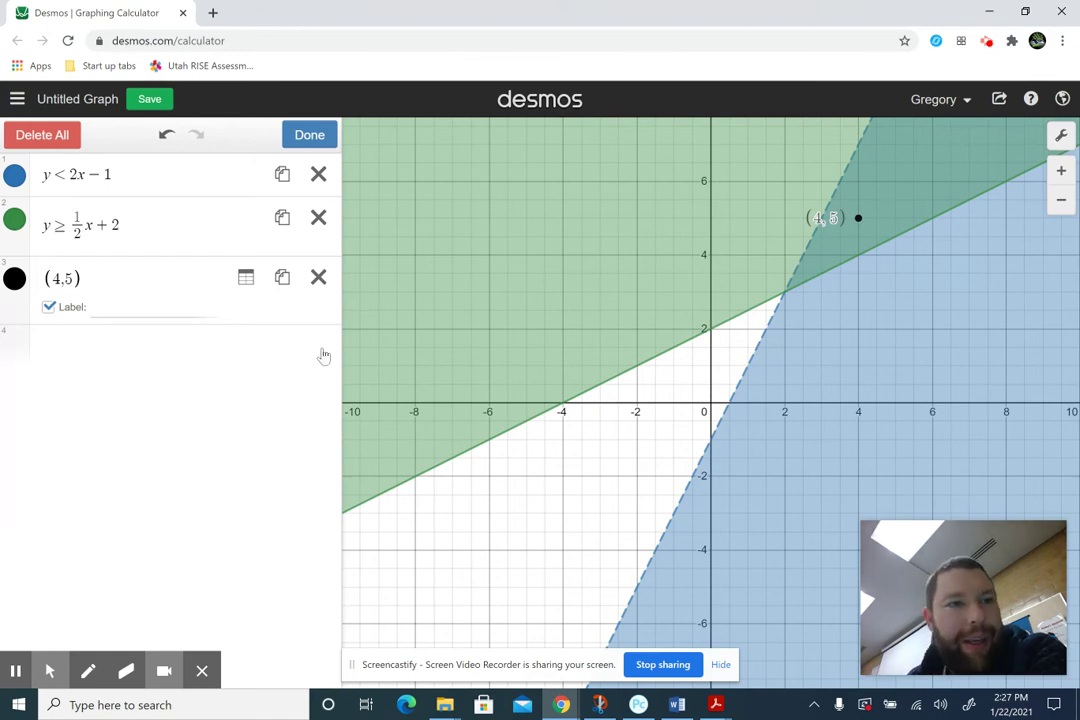
- Plot the point (−2,1) in the fourth expression line and show its coordinate label on the graph
click(150, 349)
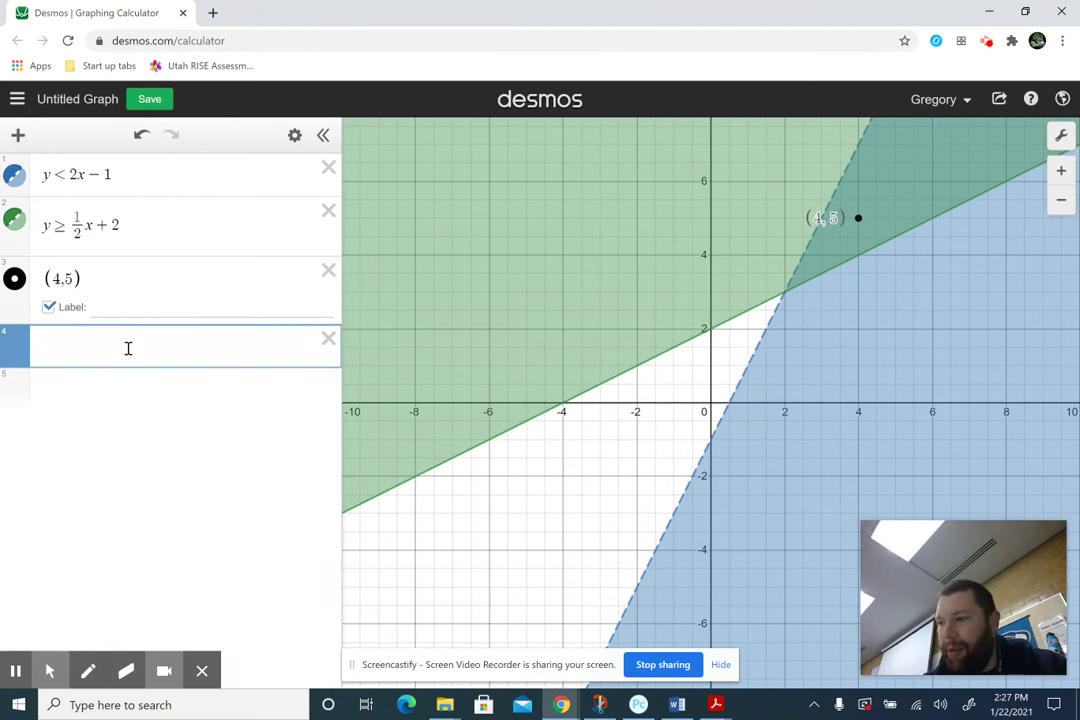
text((-2)
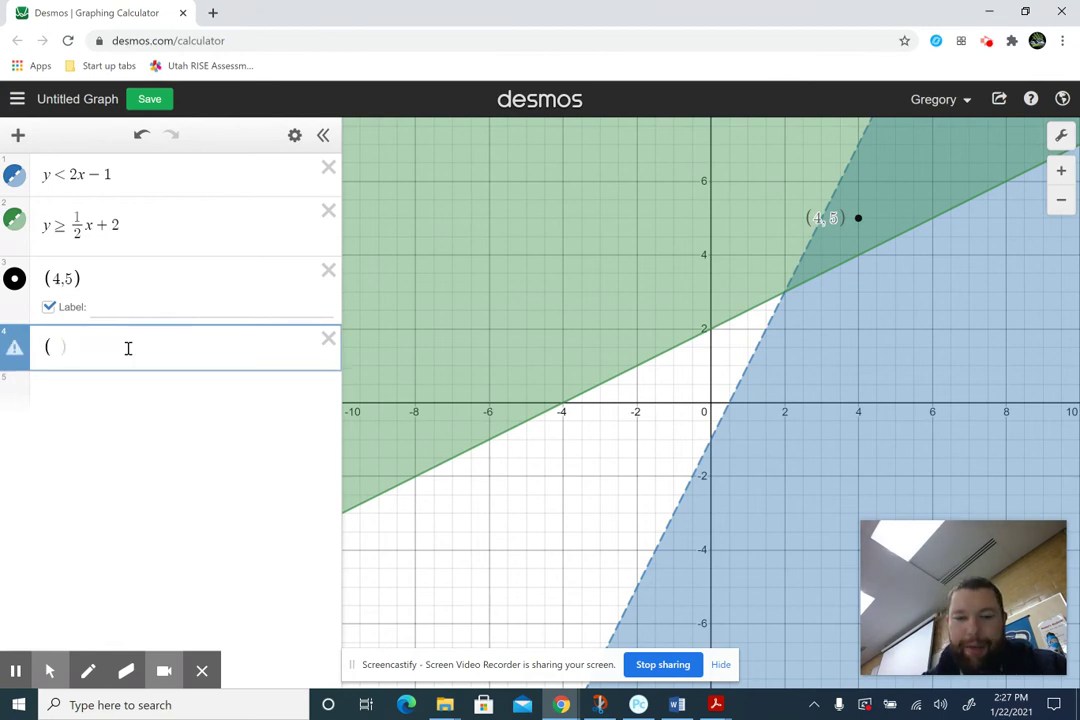
text(,1))
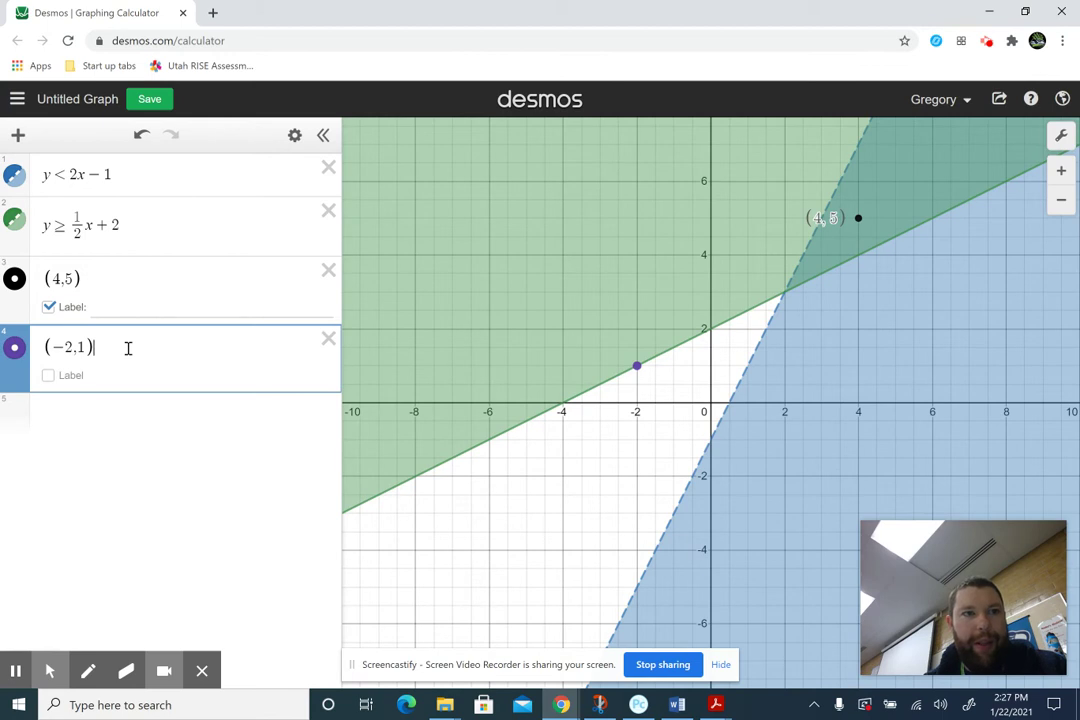
click(48, 375)
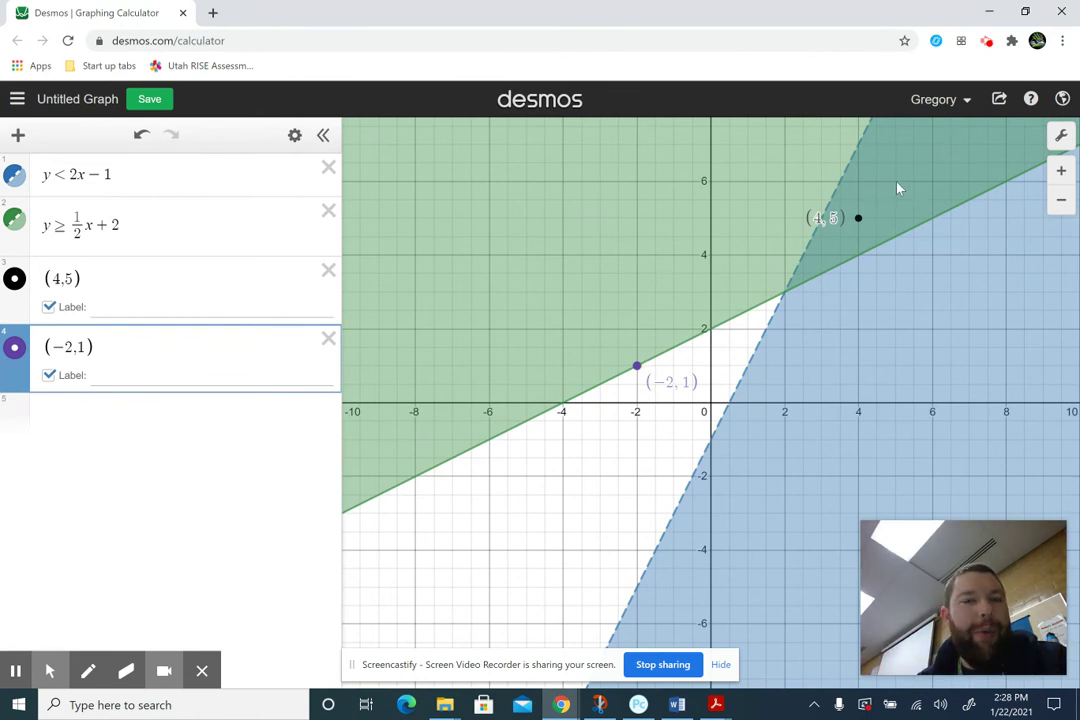
- Plot the point (2,0) in the fifth expression line and show its coordinate label on the graph
click(98, 408)
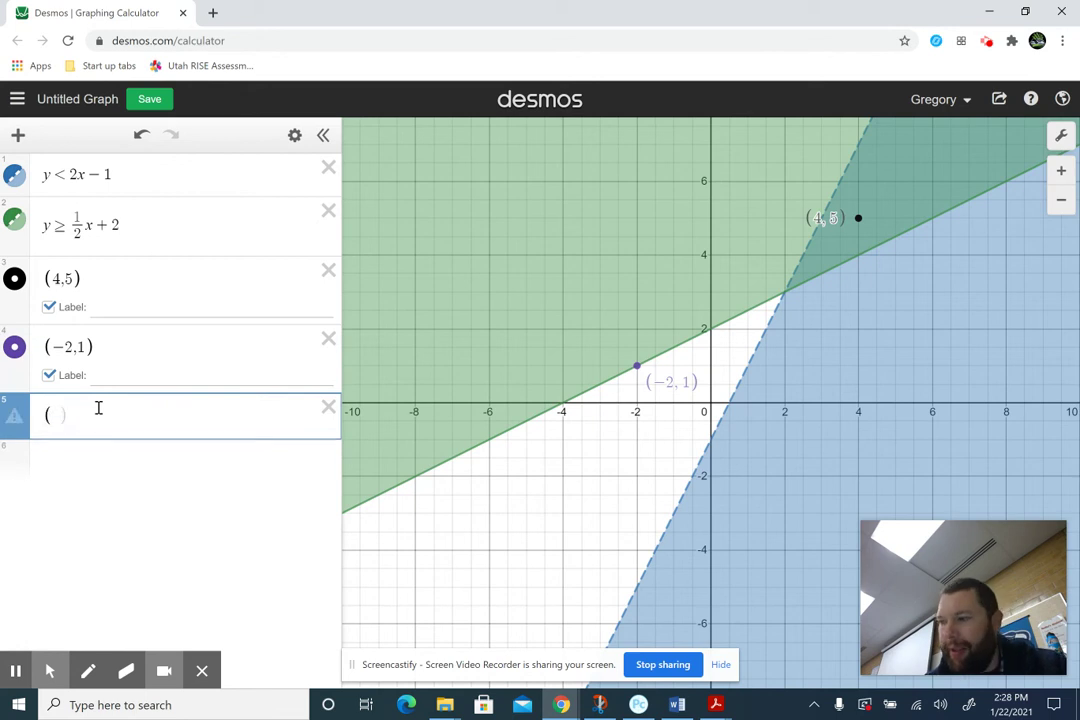
text(2,0))
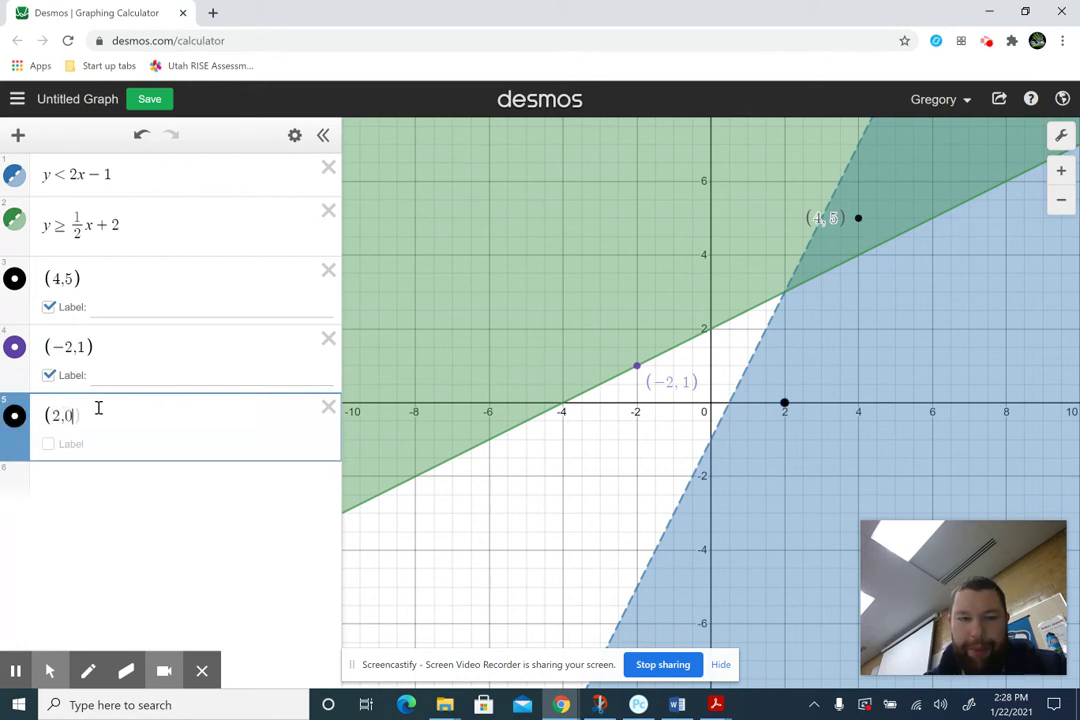
click(48, 444)
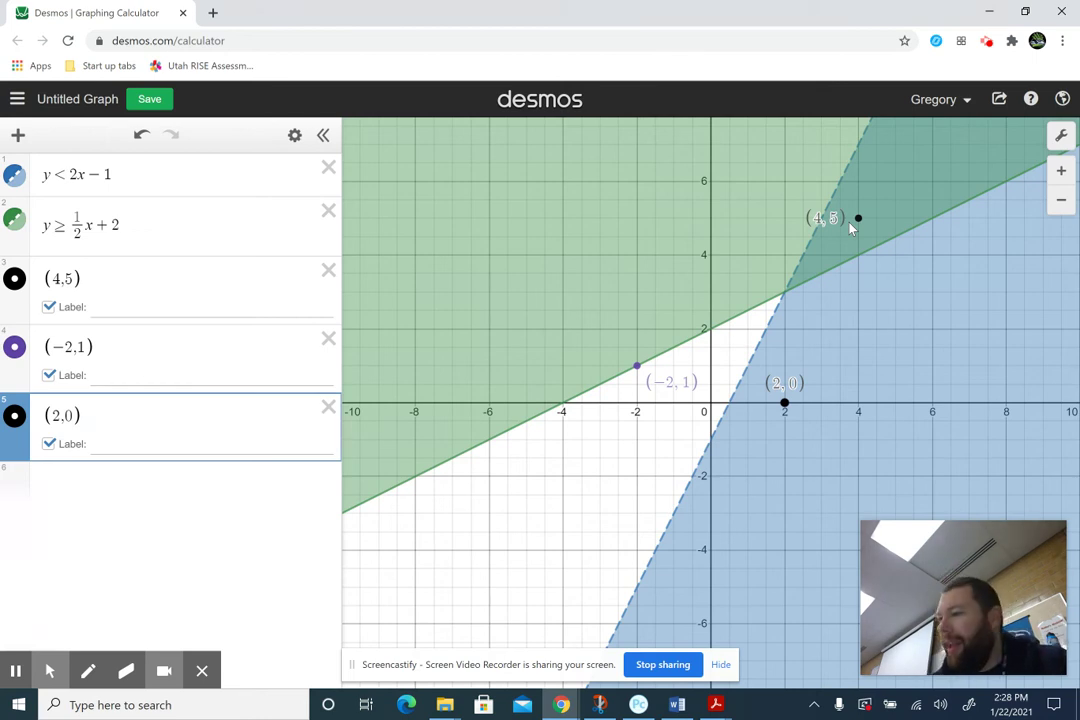
- Replace the inequality in the first expression line with x ≥ 2
click(190, 176)
key(BackSpace)
key(BackSpace)
key(BackSpace)
key(BackSpace)
key(BackSpace)
key(BackSpace)
text(x)
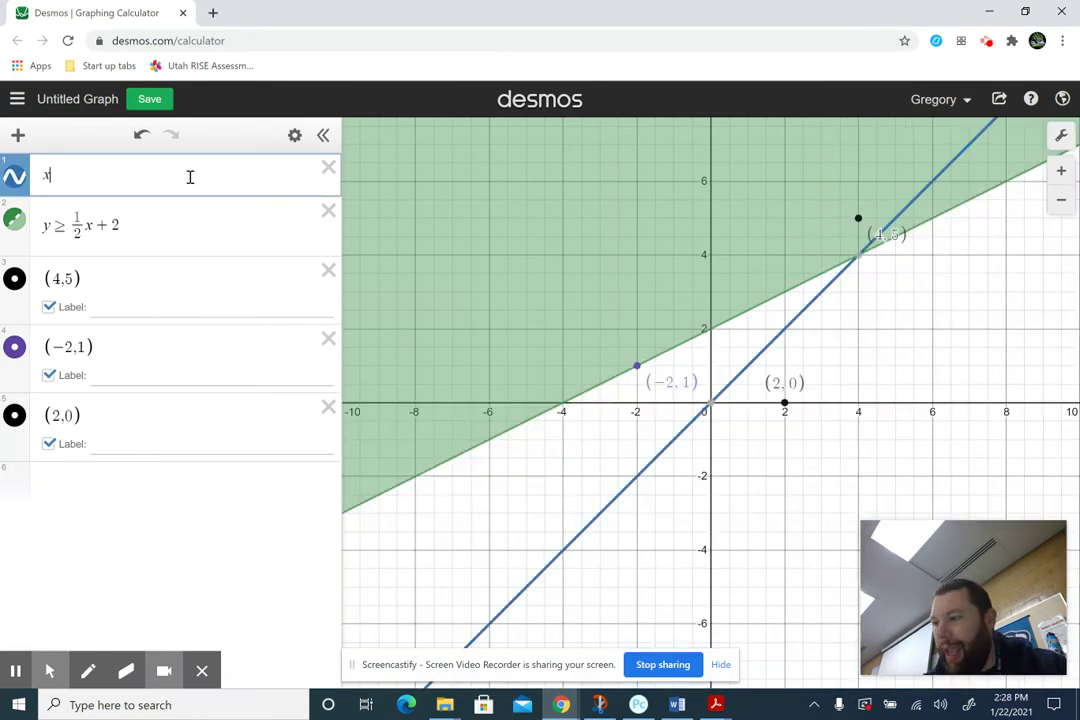
text(>=)
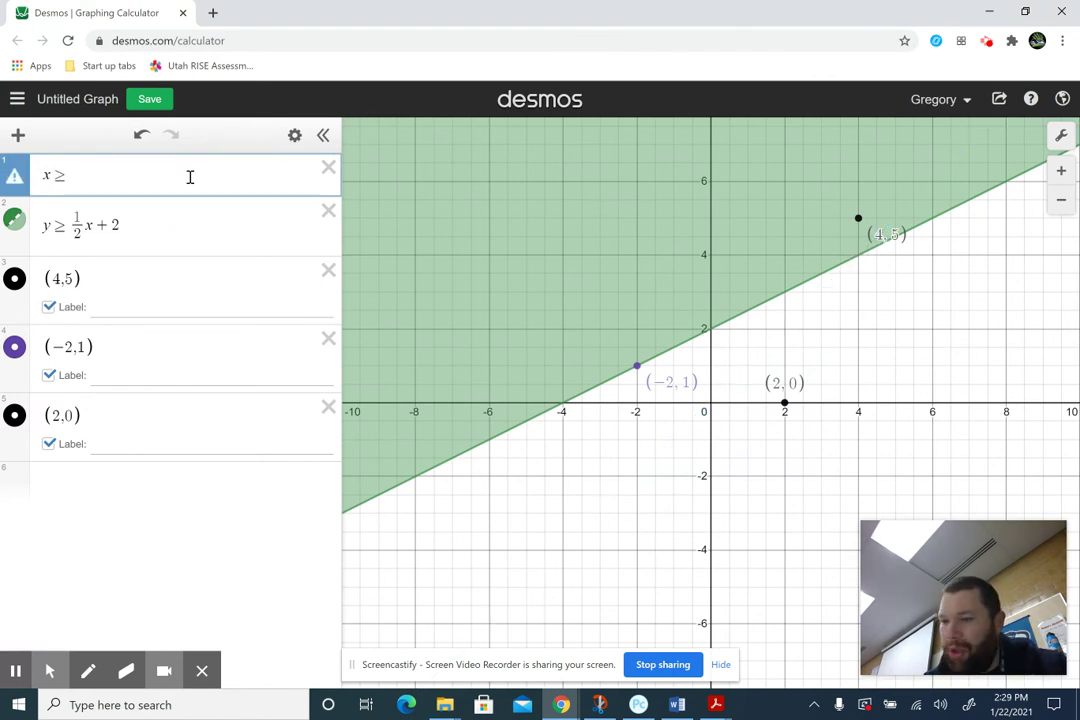
text(2)
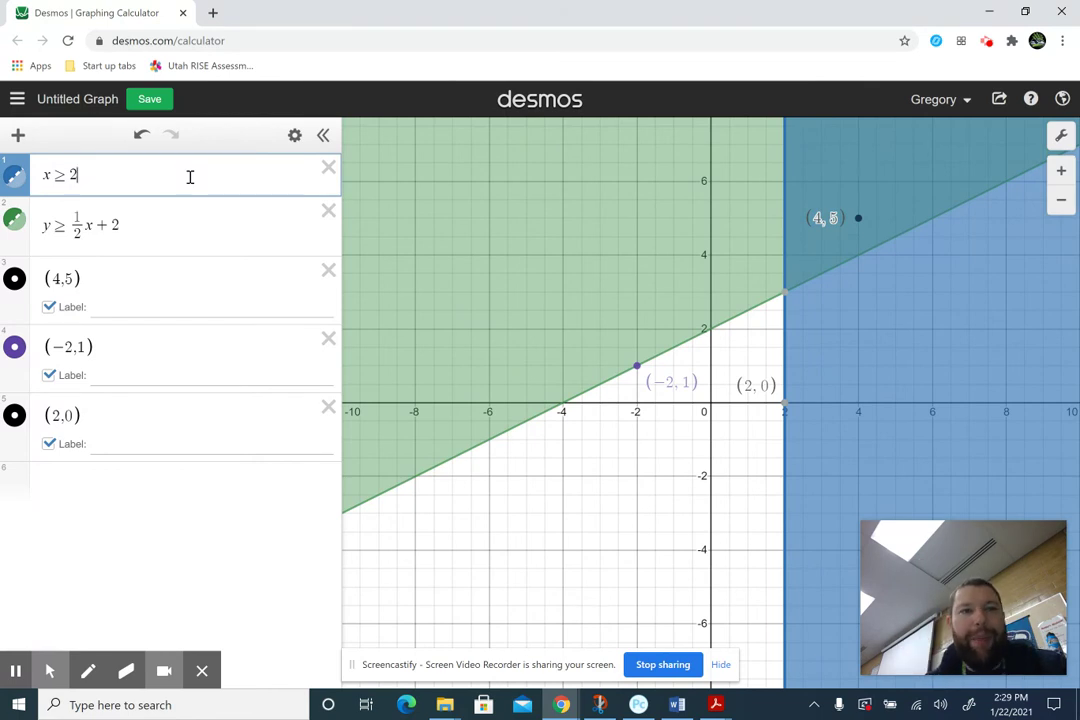
- Change the inequality in the second expression line to y < 1/2 x + 2, with 1/2 as a fraction
click(157, 219)
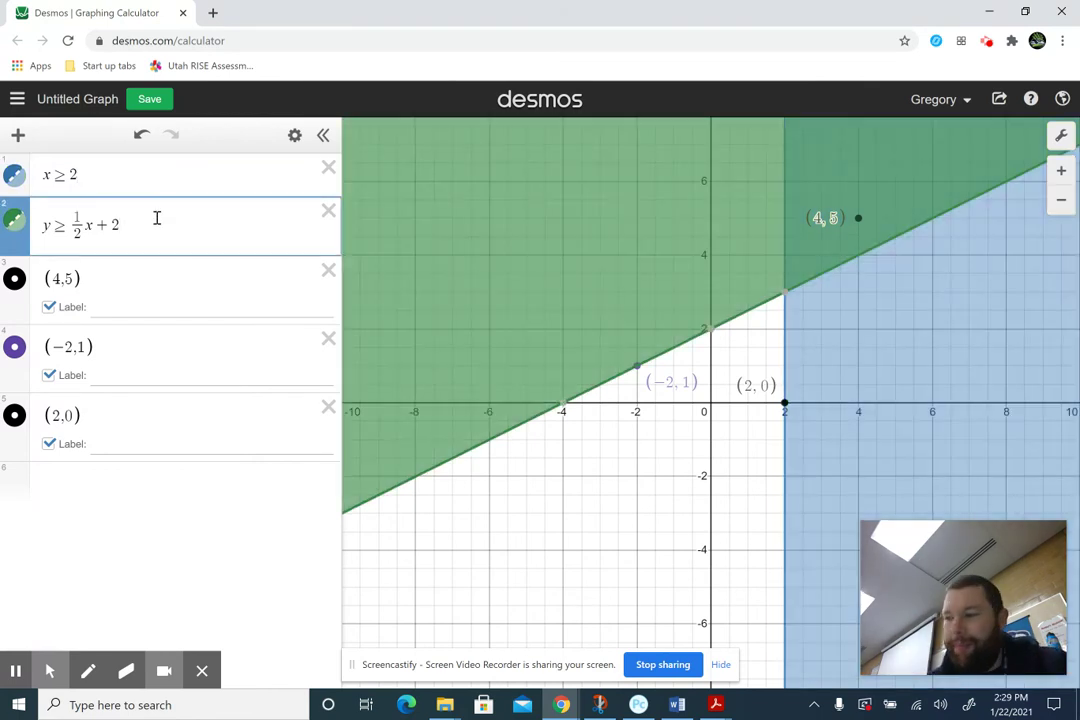
key(BackSpace)
key(BackSpace)
key(BackSpace)
key(BackSpace)
key(BackSpace)
key(BackSpace)
key(BackSpace)
key(BackSpace)
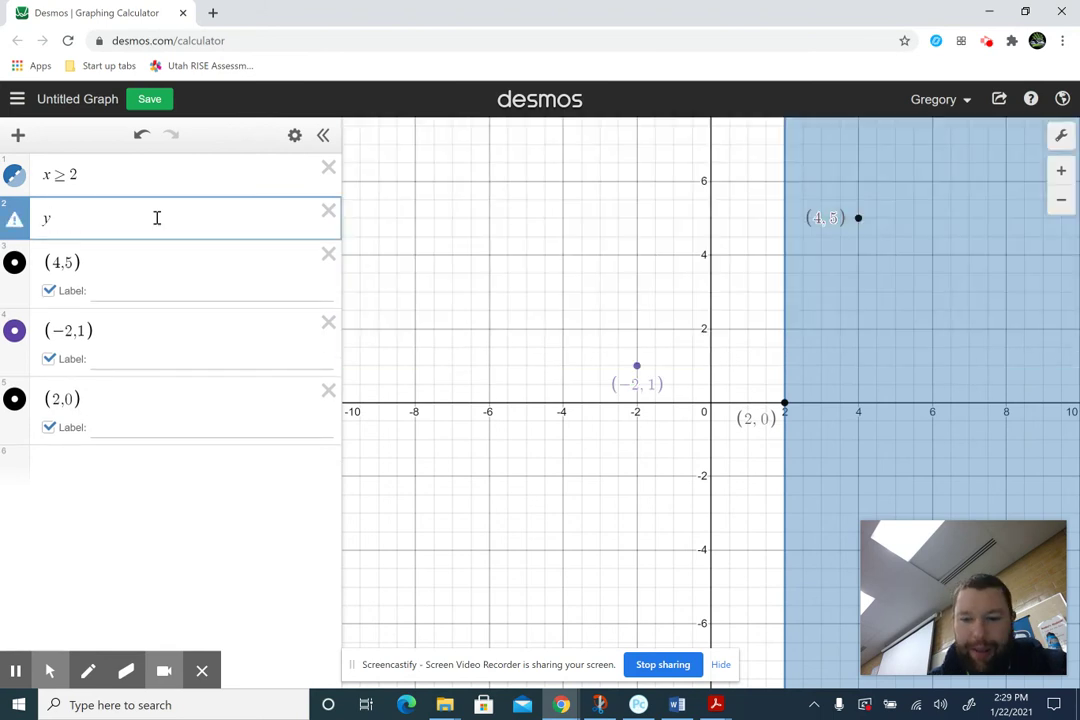
text(<)
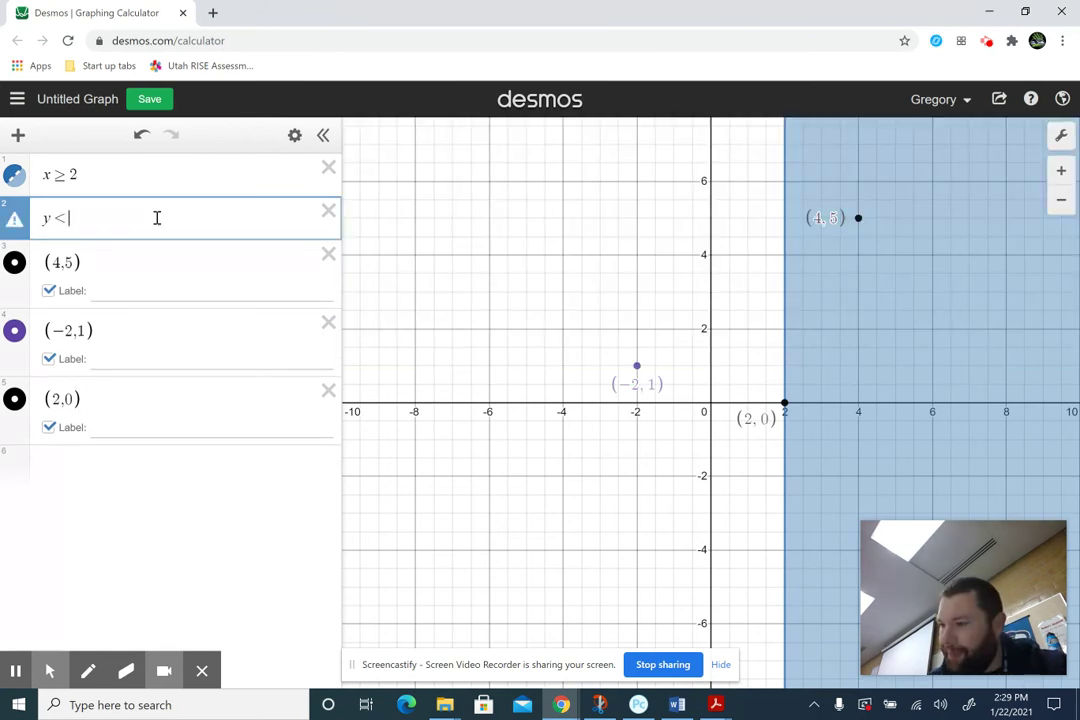
text(1/2)
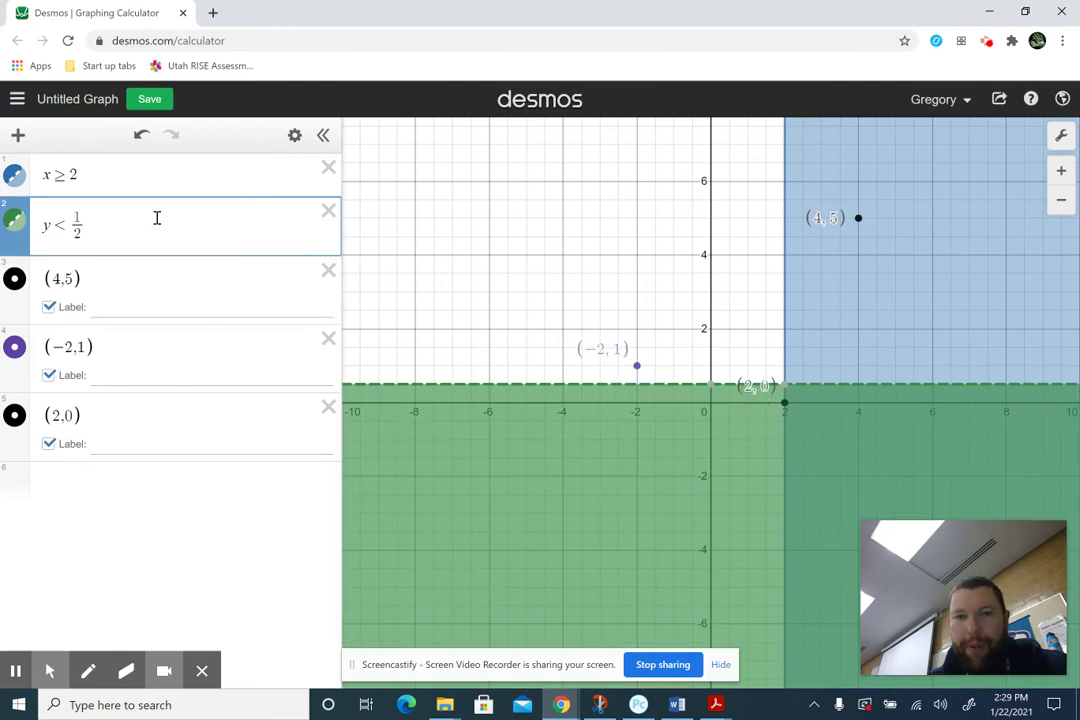
key(Right)
text(x )
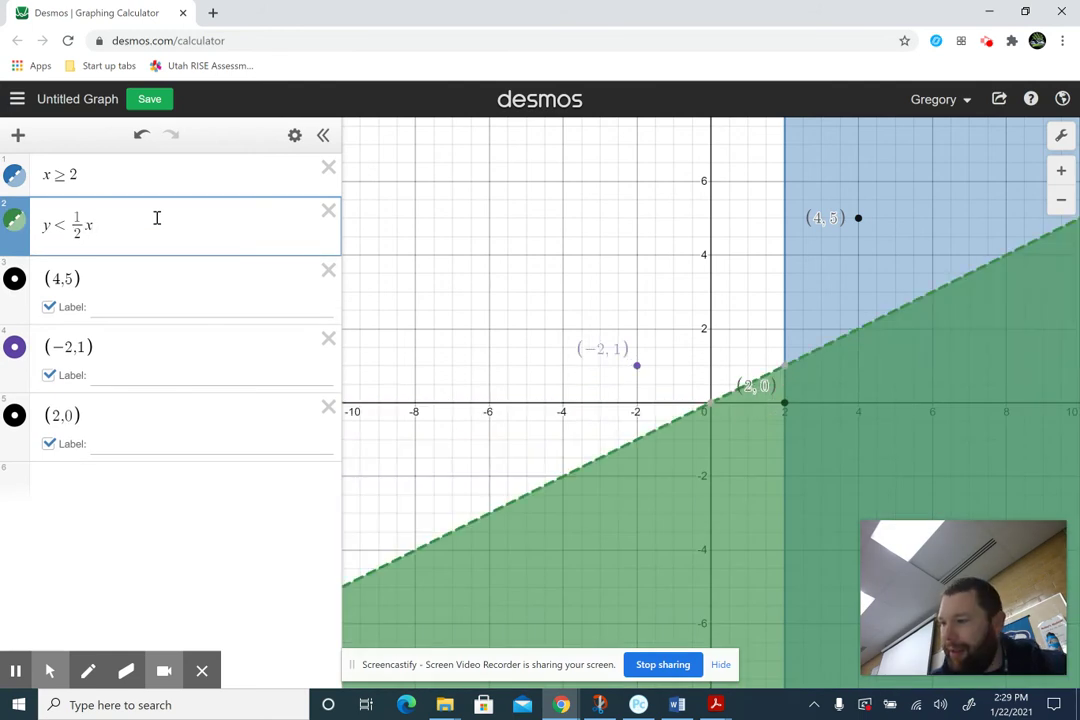
text(+ 2)
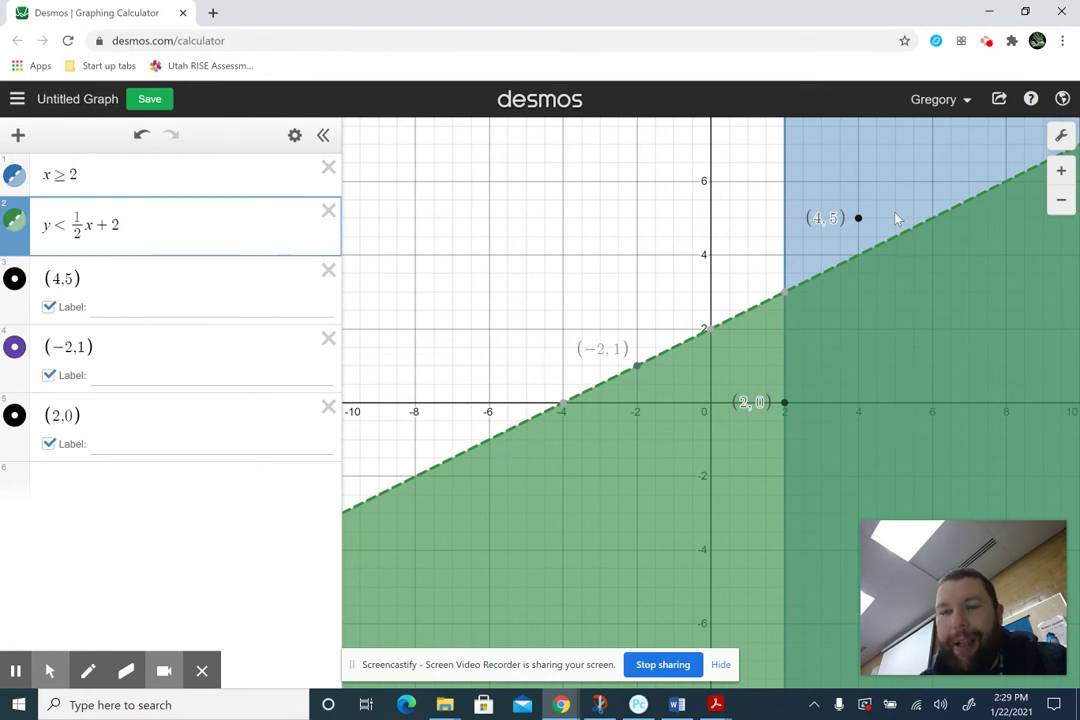
- Change the coordinates of the point in the third expression line to (2,−4)
click(74, 281)
key(BackSpace)
key(BackSpace)
key(BackSpace)
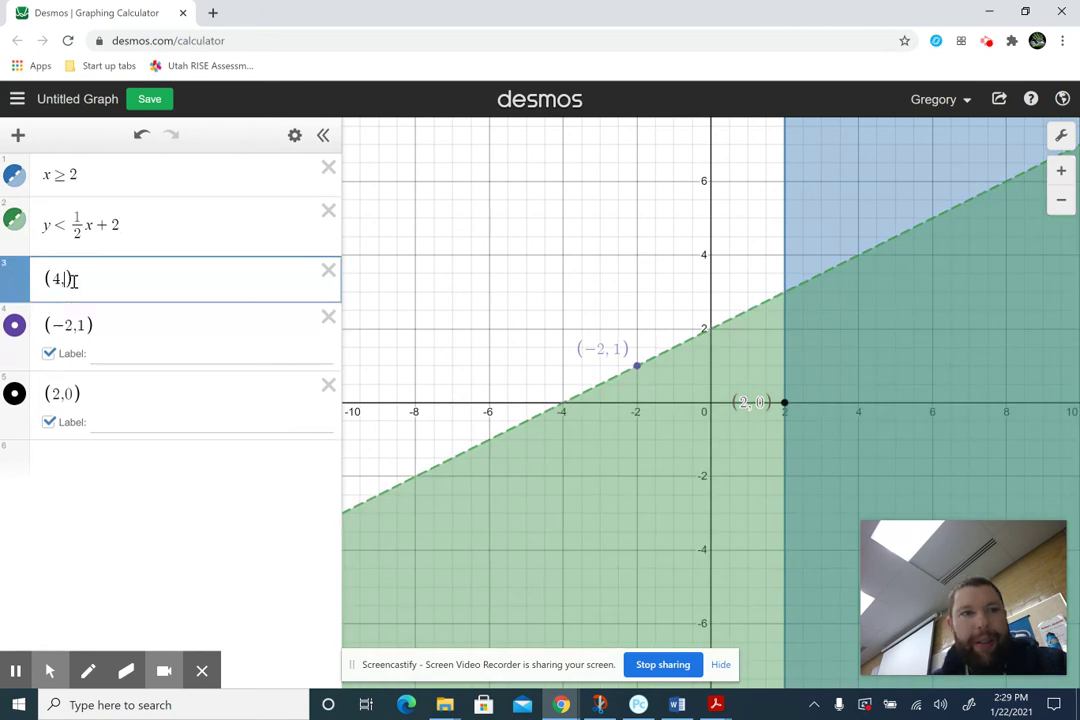
text(2,-4)
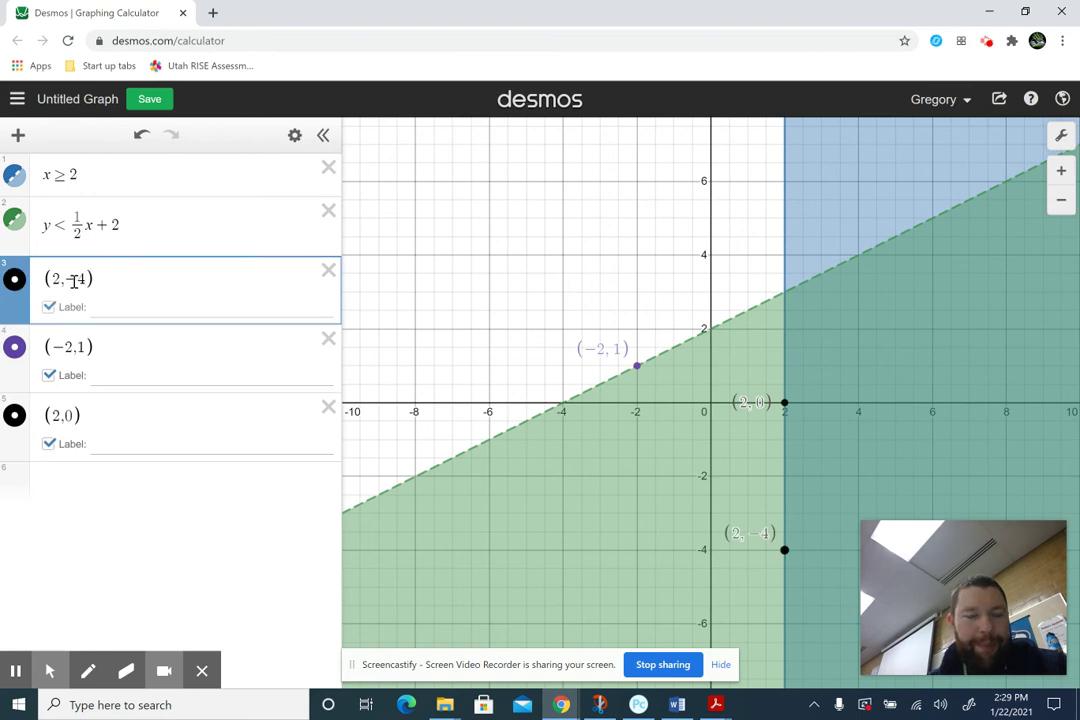
- Change the coordinates of the purple point in the fourth expression line to (−4,0)
click(80, 346)
key(BackSpace)
key(BackSpace)
key(BackSpace)
key(BackSpace)
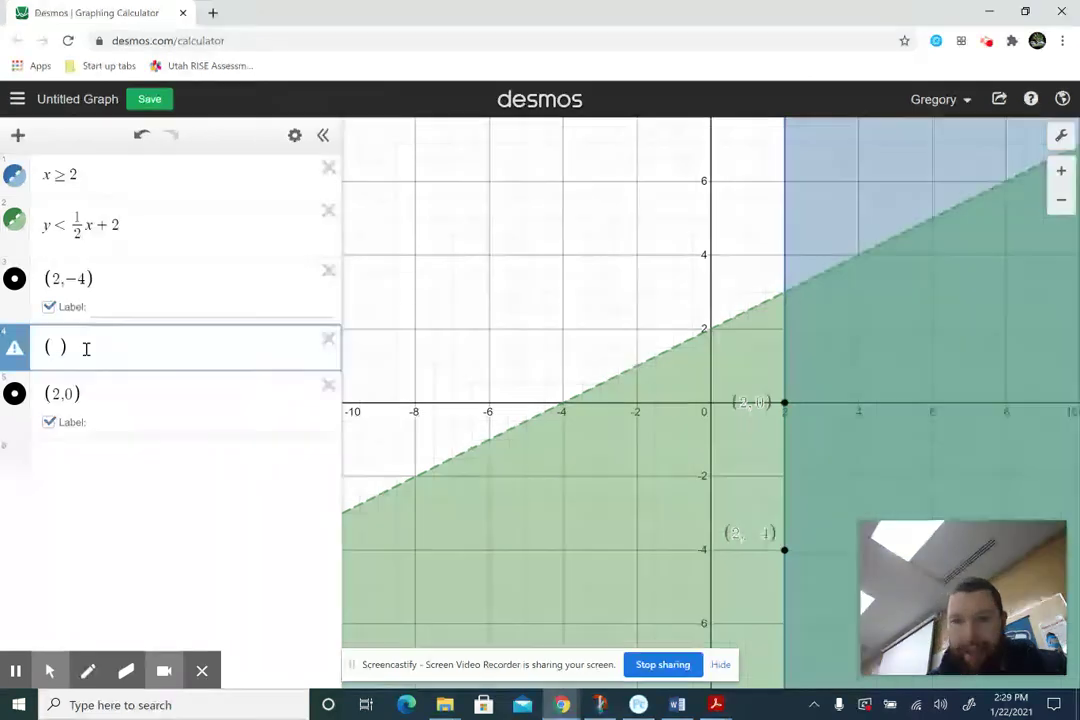
text(4)
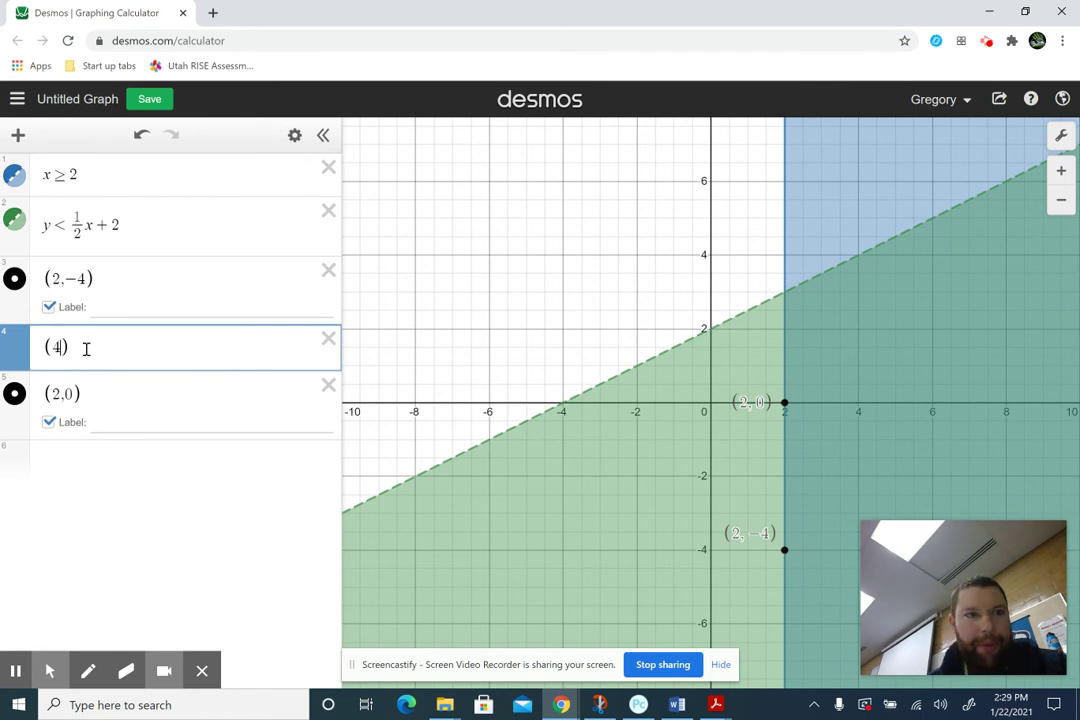
key(BackSpace)
text(-4)
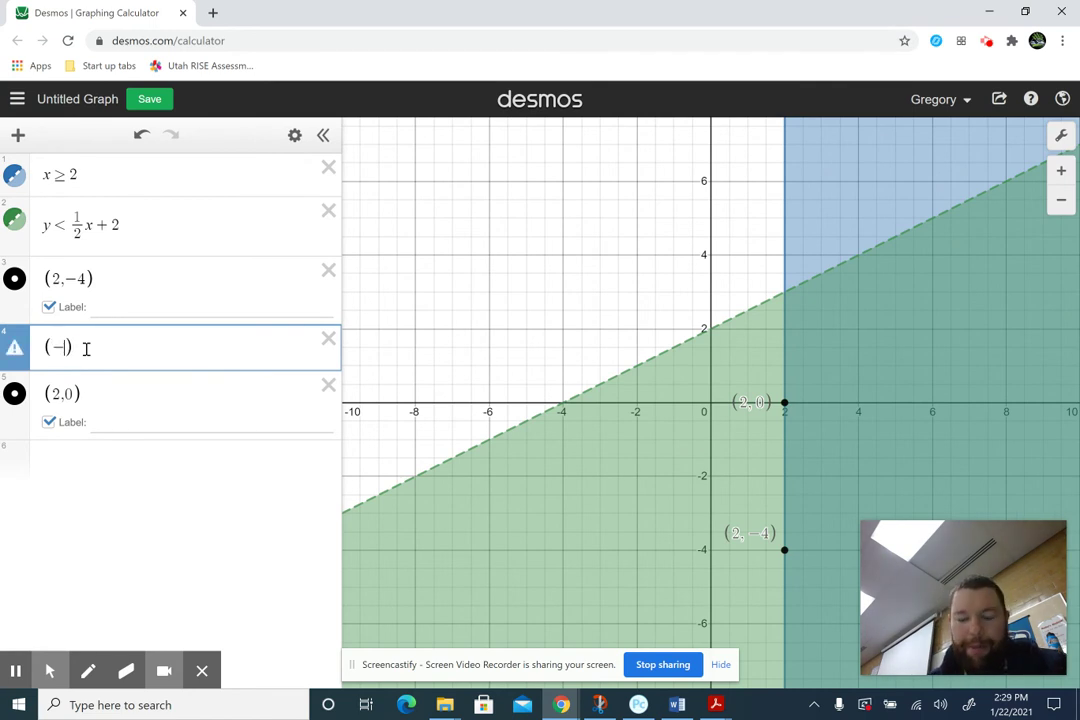
text(,0)
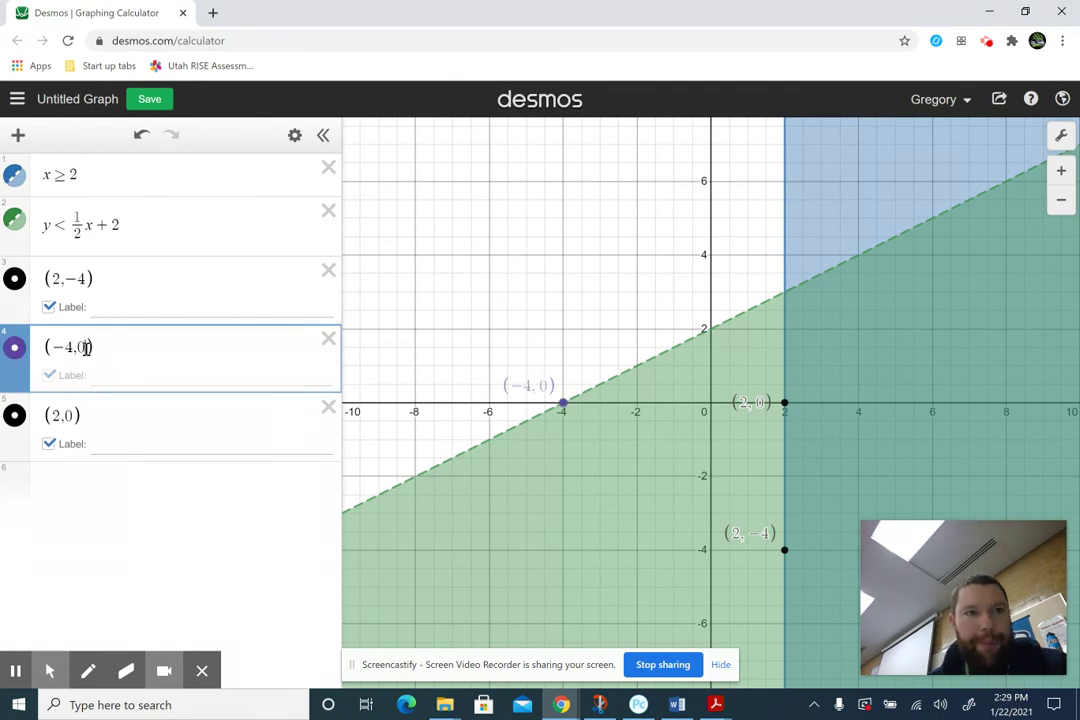
- Change the point in the fifth expression line to (5,0) and hide the coordinate label of the purple point (−4,0)
click(71, 416)
key(BackSpace)
key(BackSpace)
key(BackSpace)
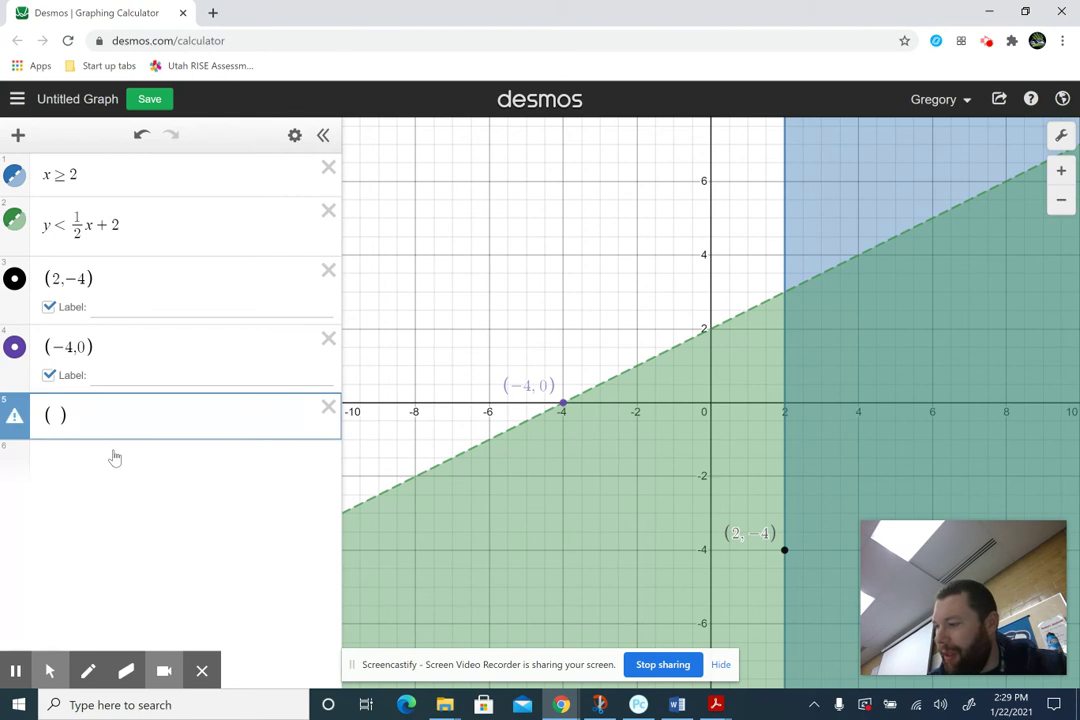
text(5,0)
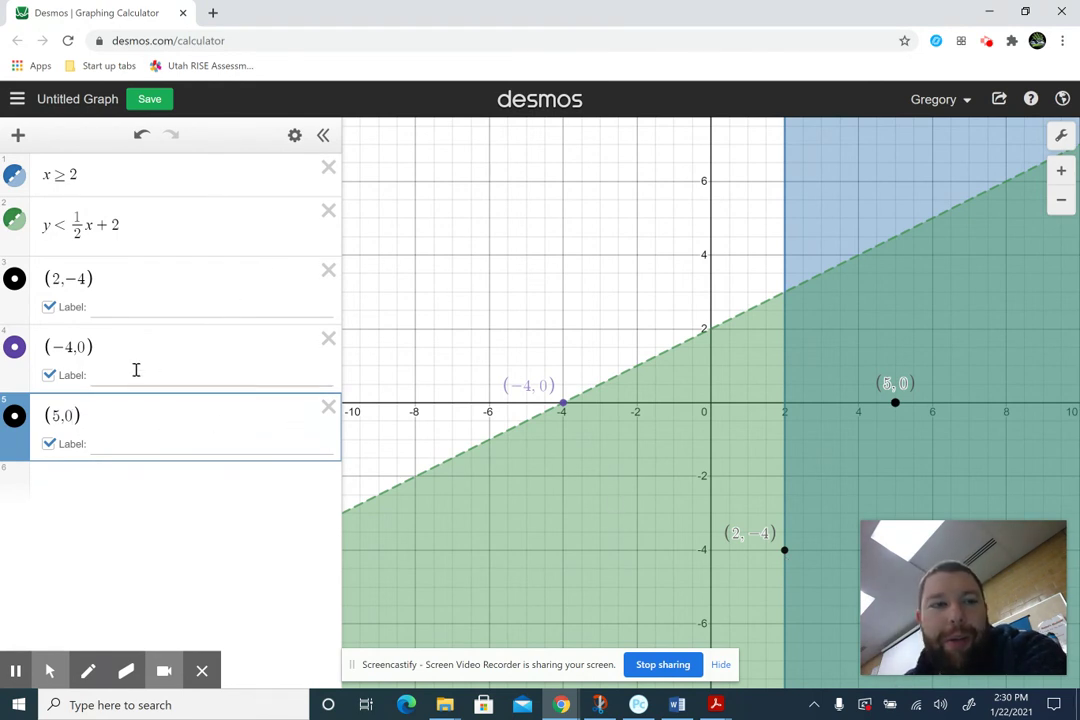
click(48, 377)
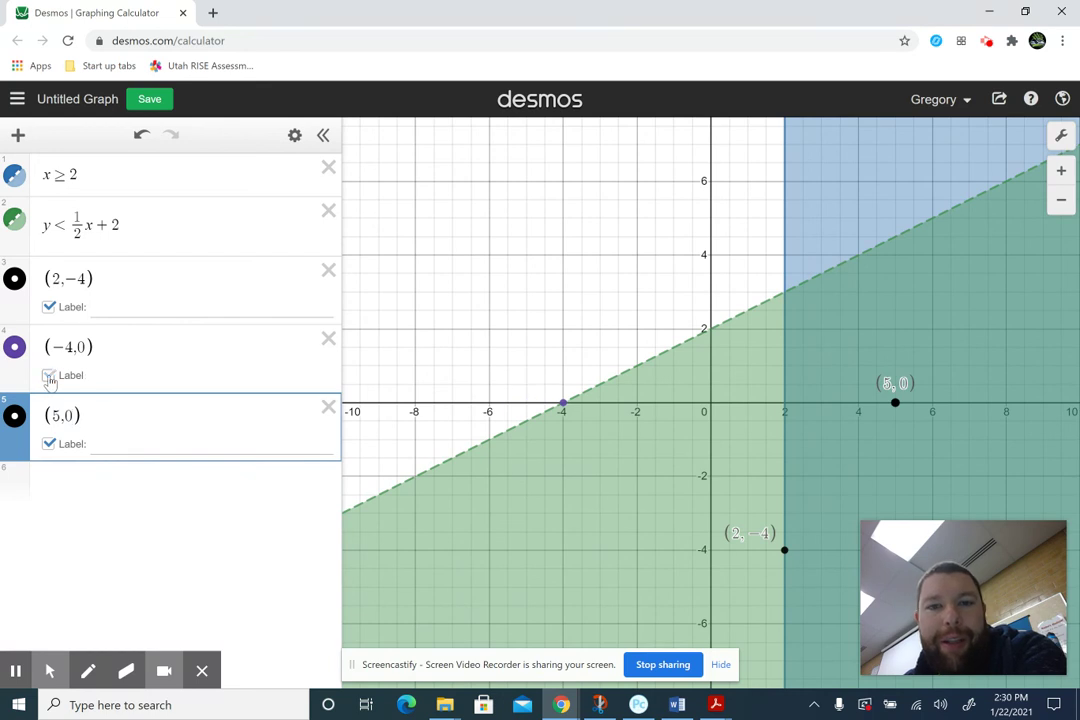